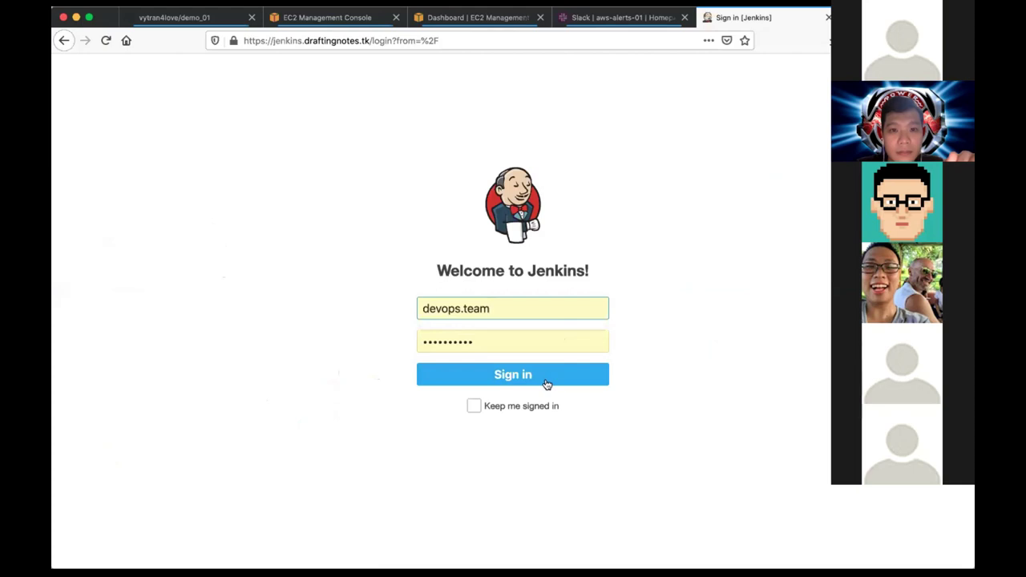
Sign in to Jenkins at jenkins.draftingnotes.tk with the prefilled credentials
click(564, 371)
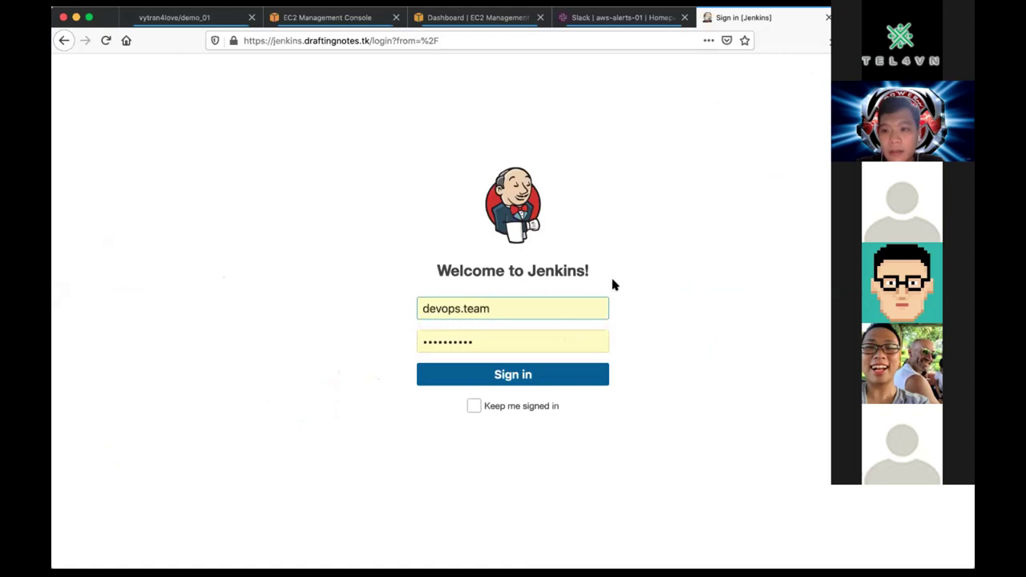
click(538, 375)
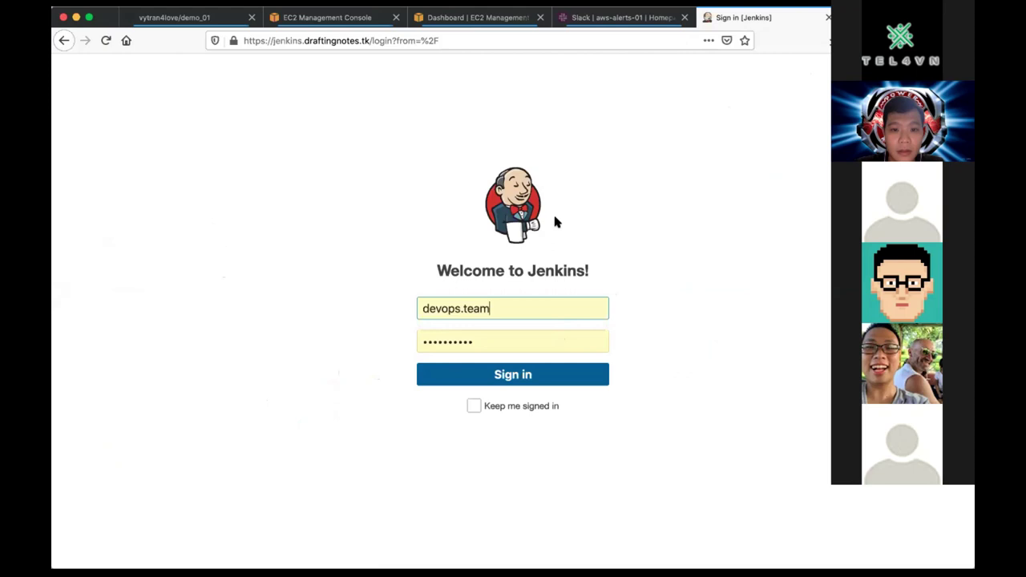
click(514, 379)
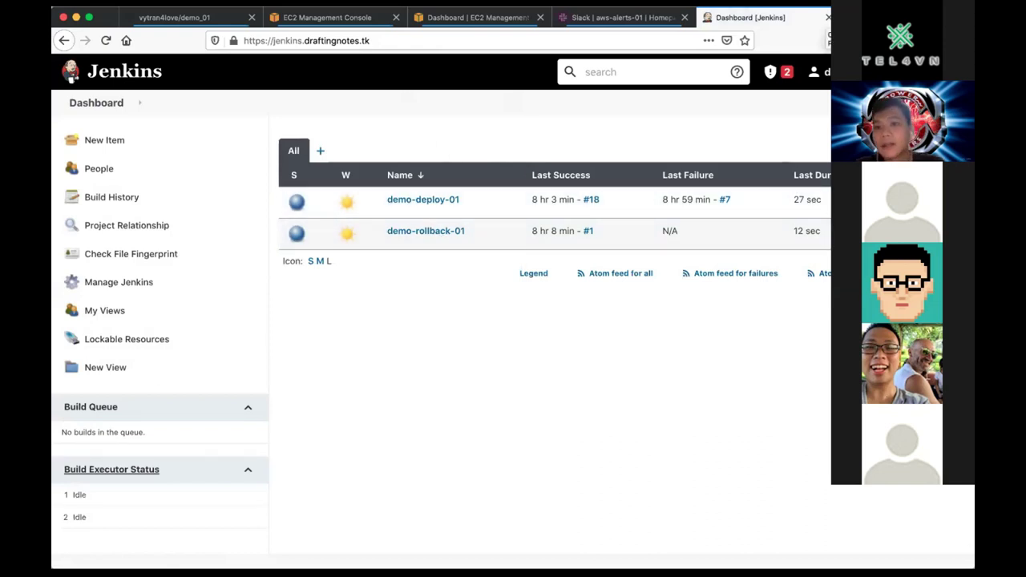
Try to open demon.draftingnotes.tk in a new browser tab
key(ctrl+t)
text(de)
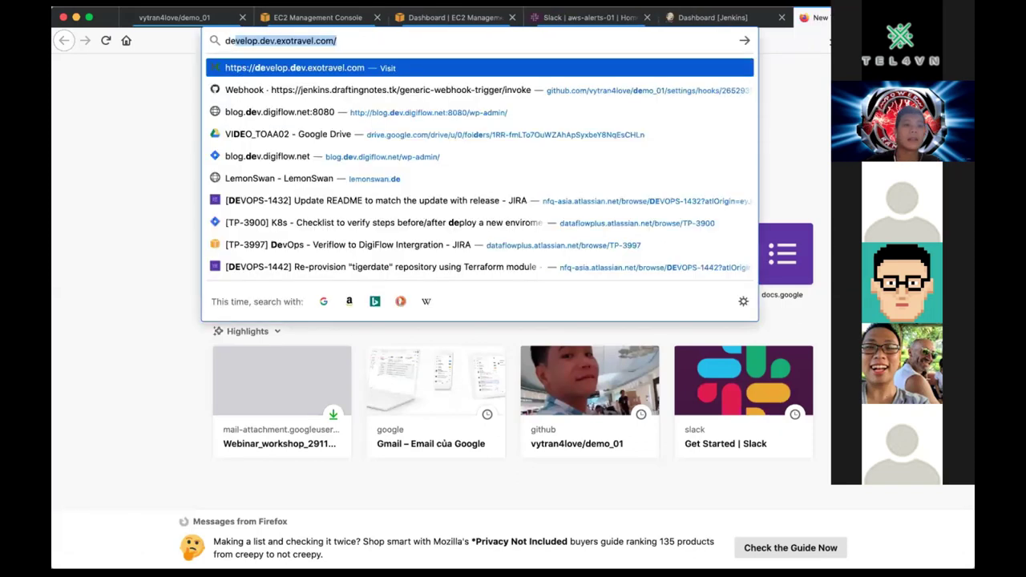
text(mon.draftingnotes)
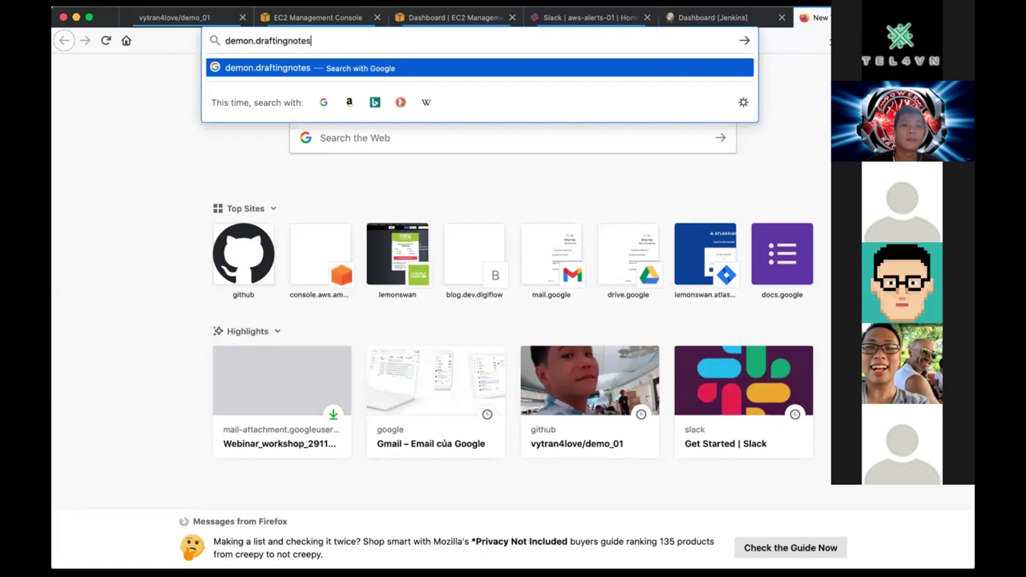
text(.tk)
key(Return)
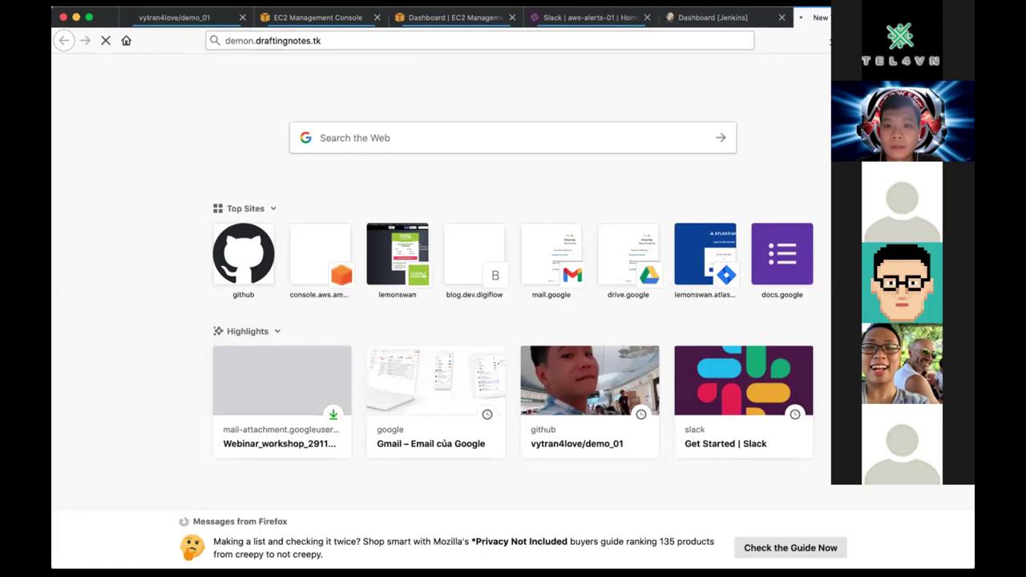
click(579, 41)
key(Escape)
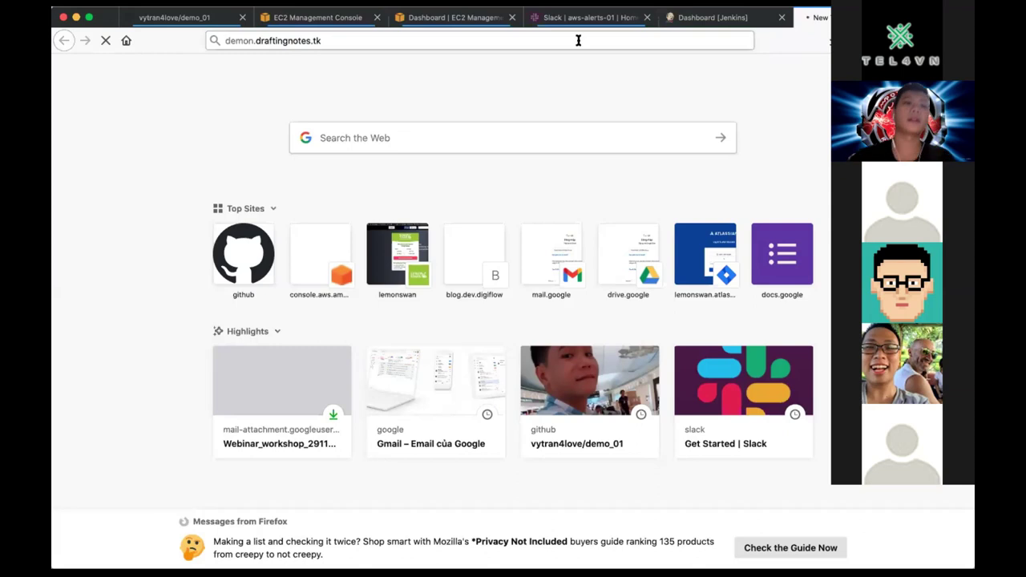
click(579, 40)
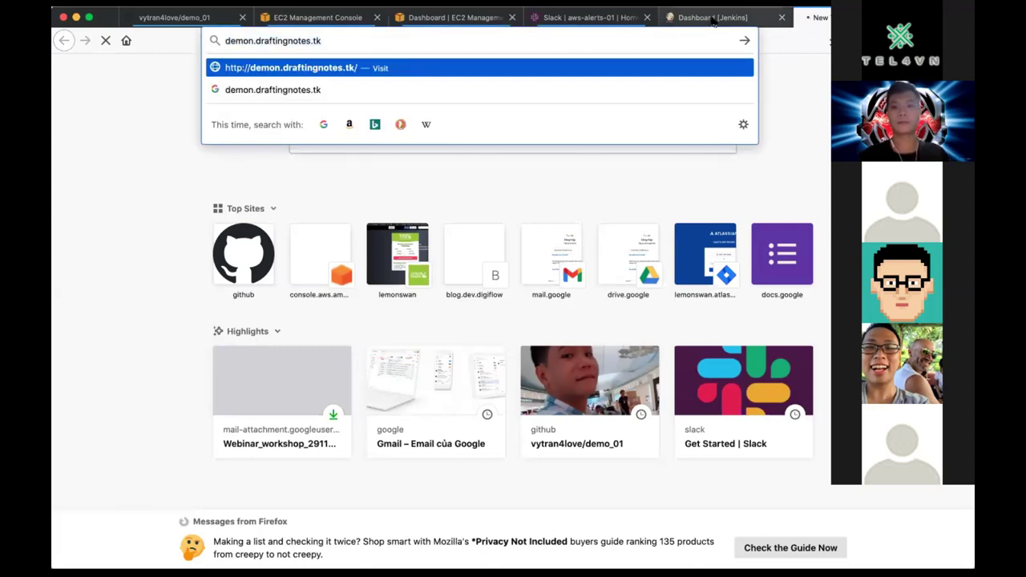
Open html/index.html in the demo_01 GitHub repository and examine its page title and body text
click(713, 18)
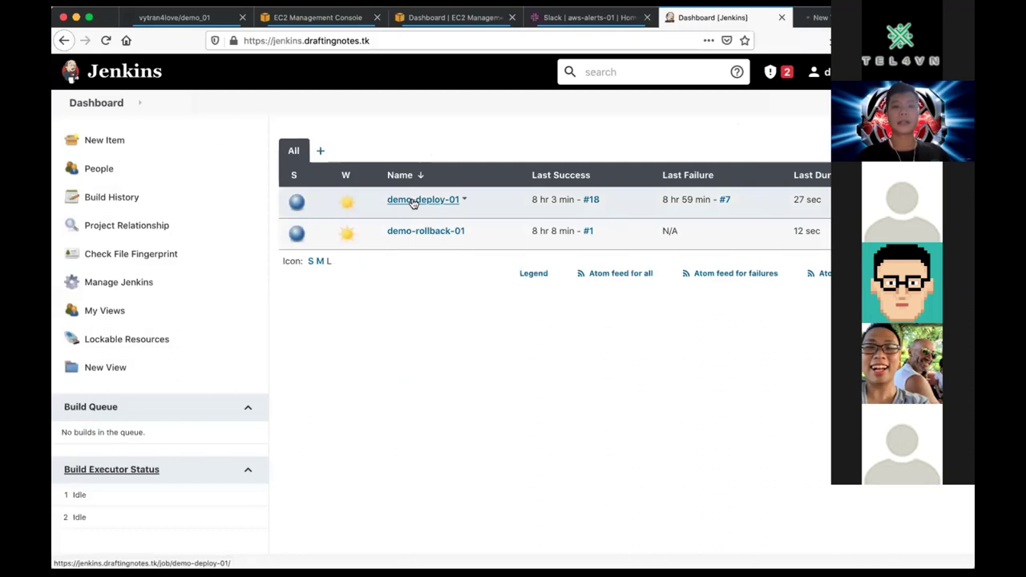
click(178, 19)
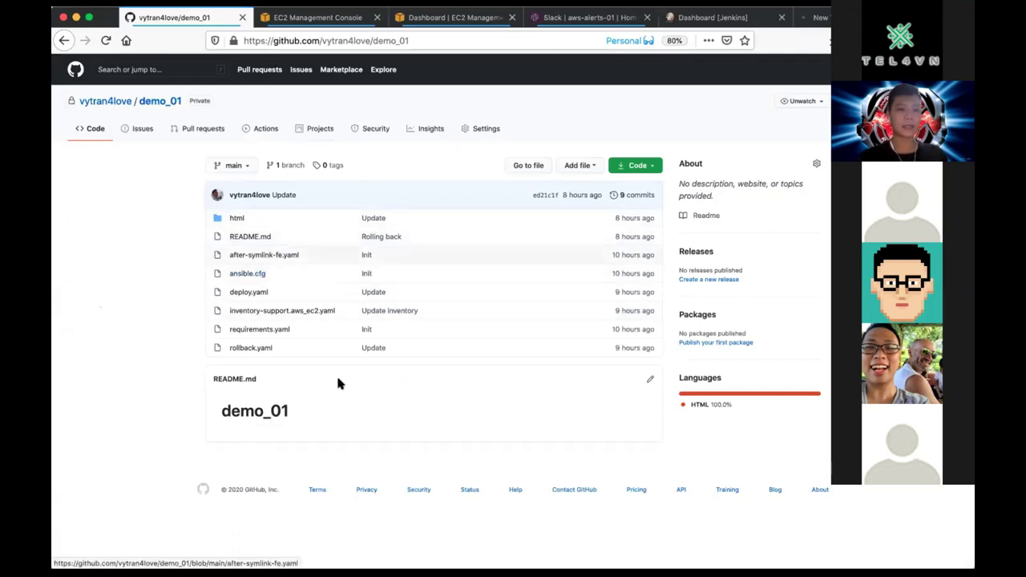
click(237, 219)
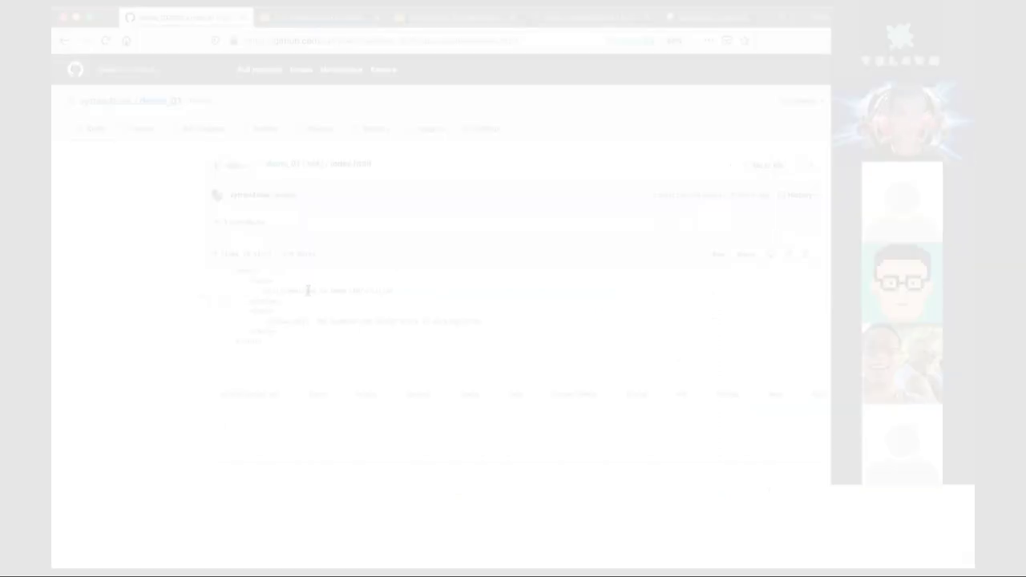
drag(287, 292, 370, 292)
triple_click(443, 327)
Open the demo-deploy-01 pipeline in Jenkins and review the build notifications in Slack's #aws-alerts-01 channel
click(716, 18)
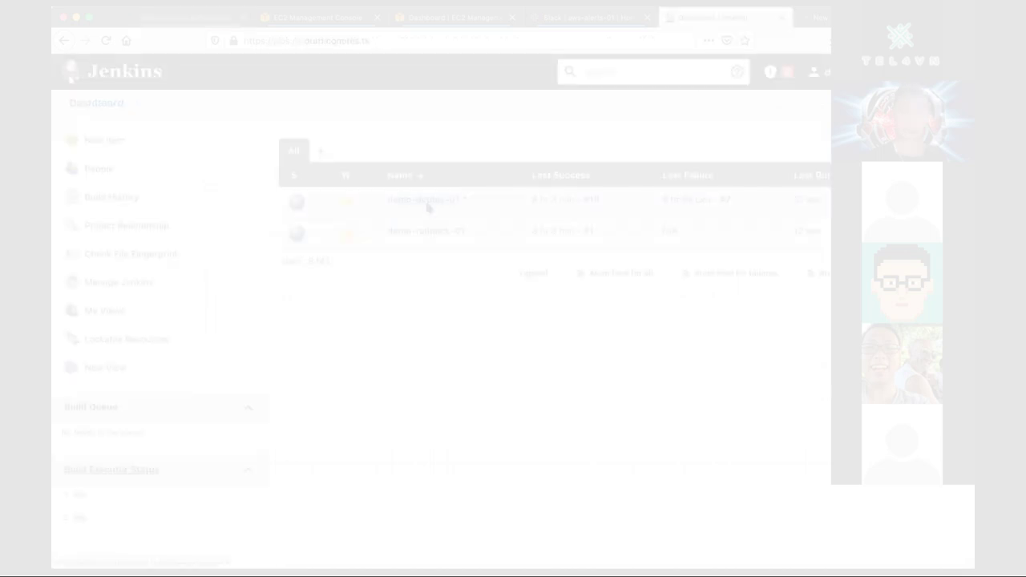
click(425, 200)
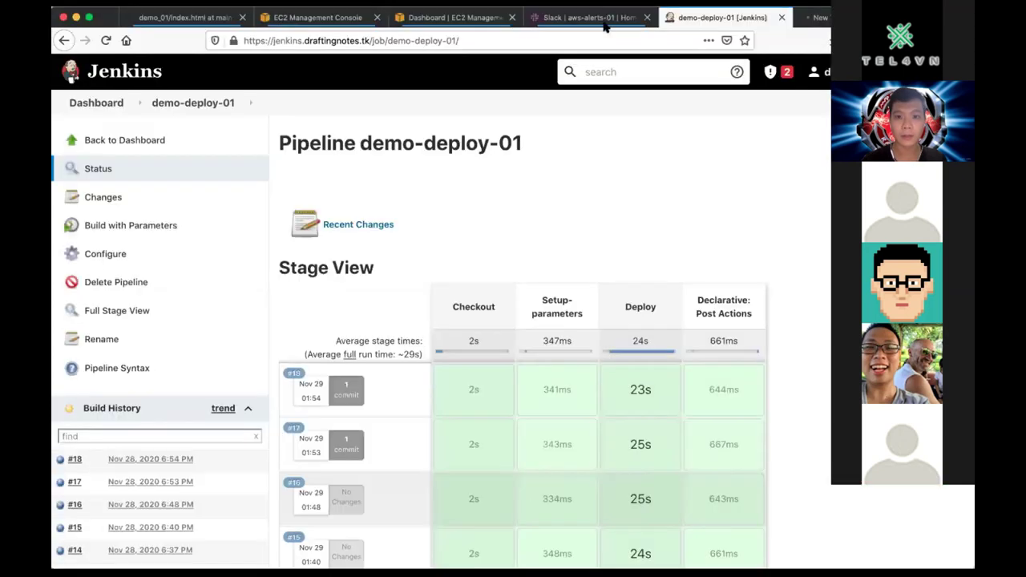
key(ctrl+shift+Tab)
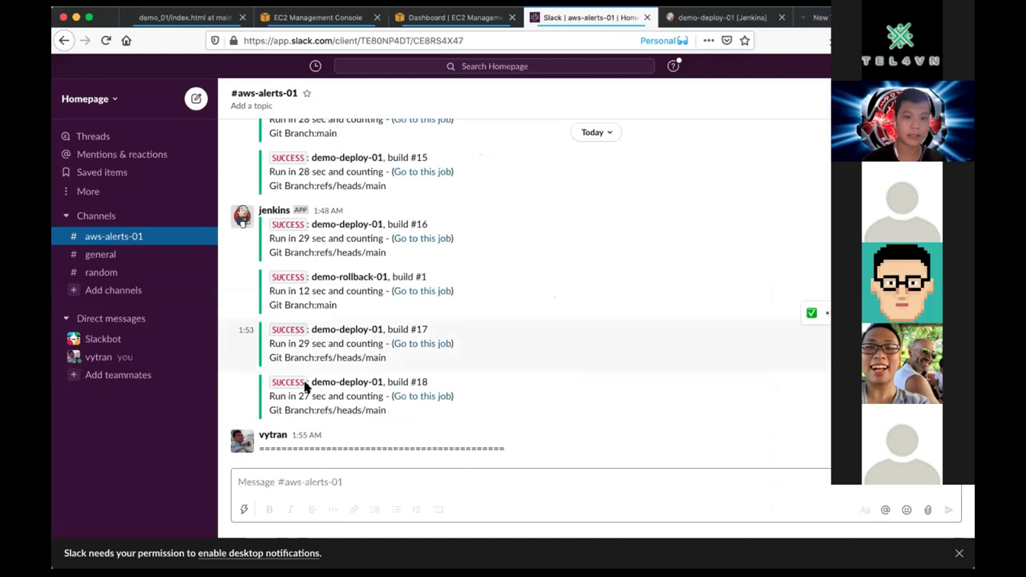
scroll(336, 200, up, 3)
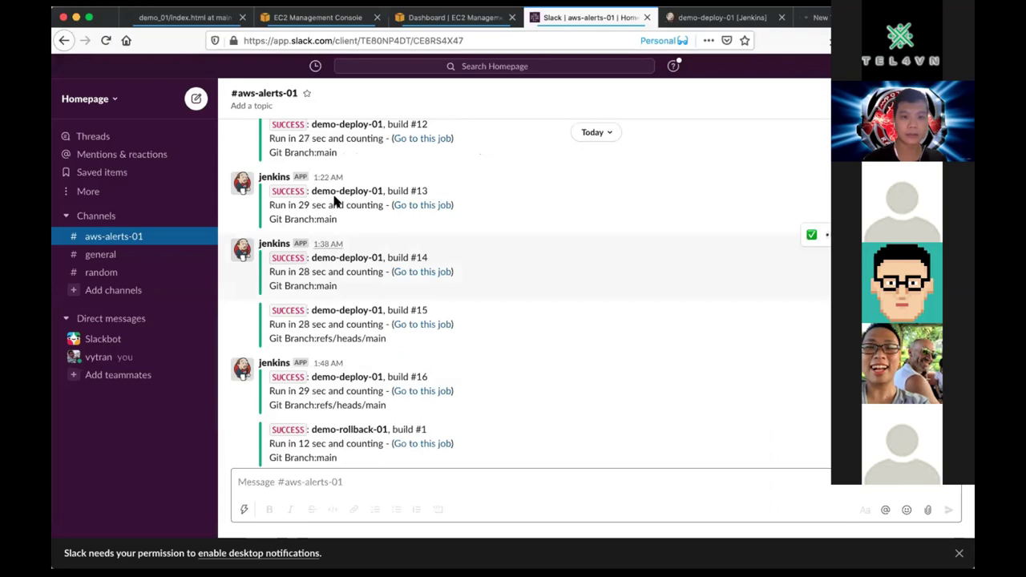
scroll(335, 201, up, 3)
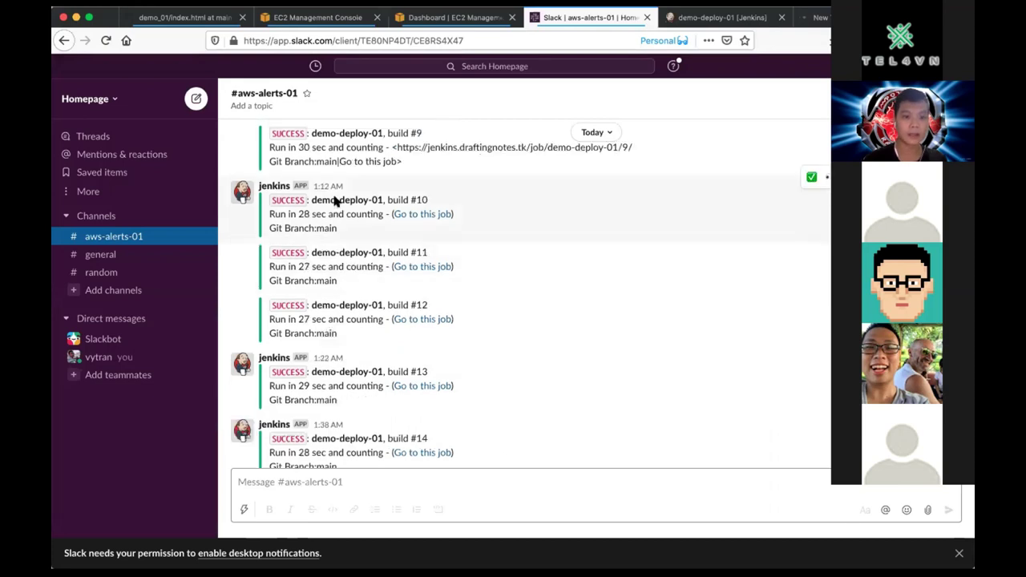
scroll(328, 287, up, 5)
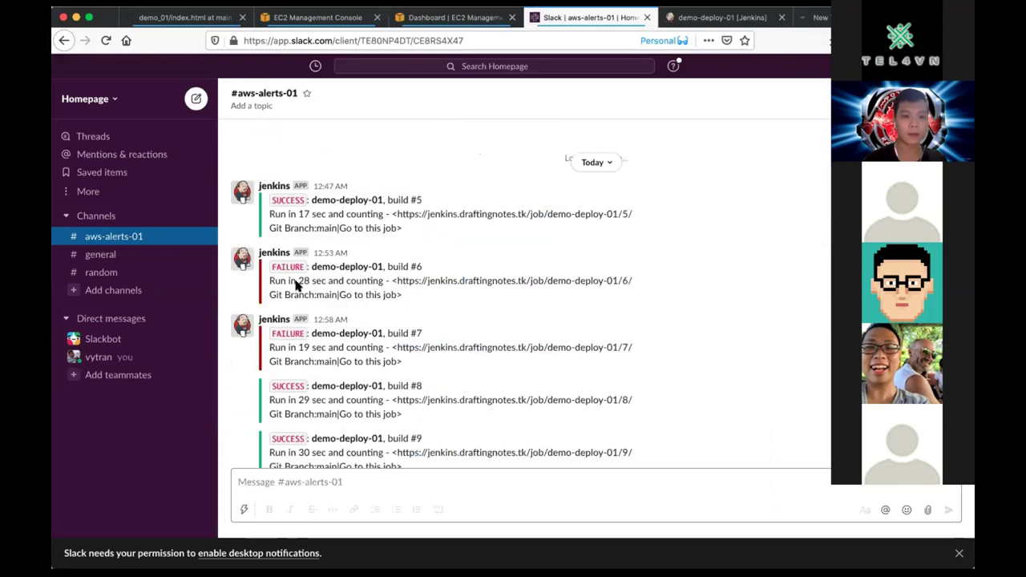
scroll(317, 351, down, 10)
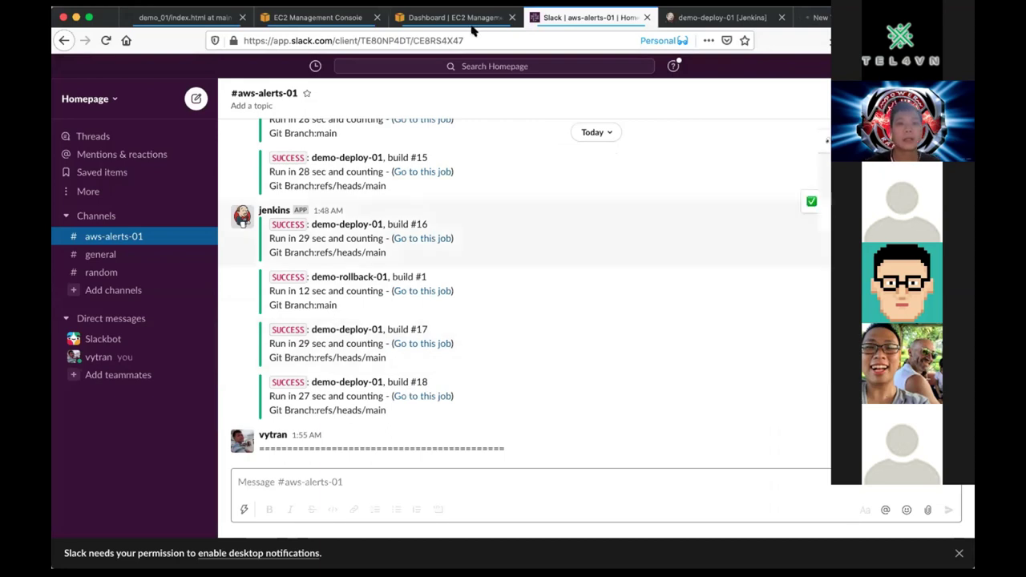
Open the parameterized build form of the demo-deploy-01 pipeline in Jenkins and select the gitBranch value
click(723, 17)
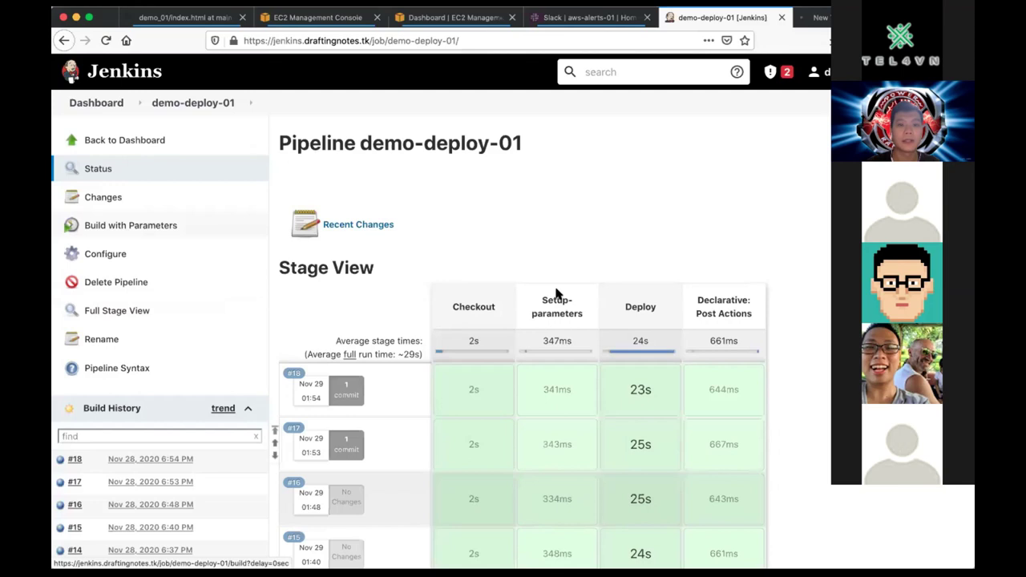
click(131, 226)
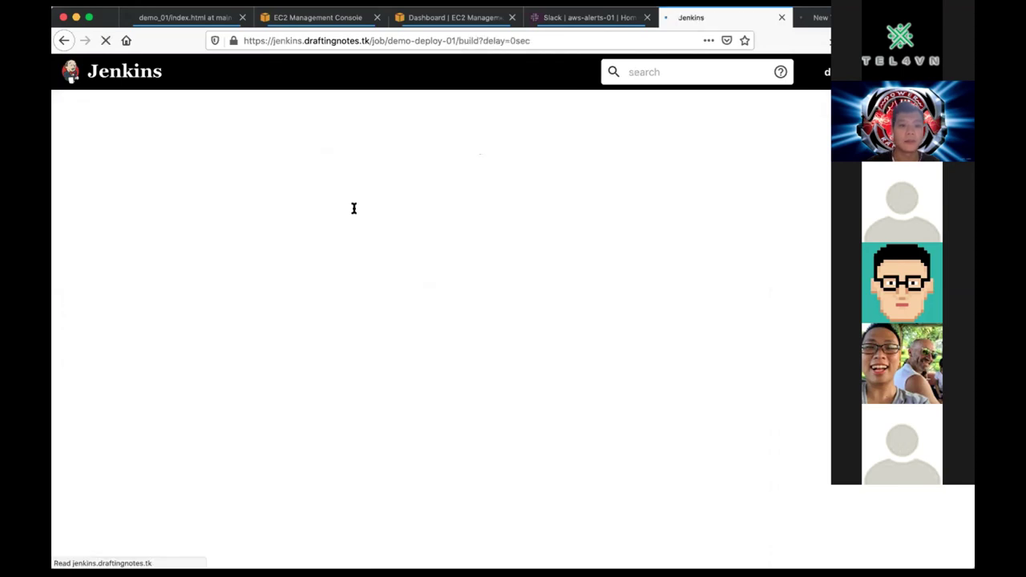
double_click(286, 215)
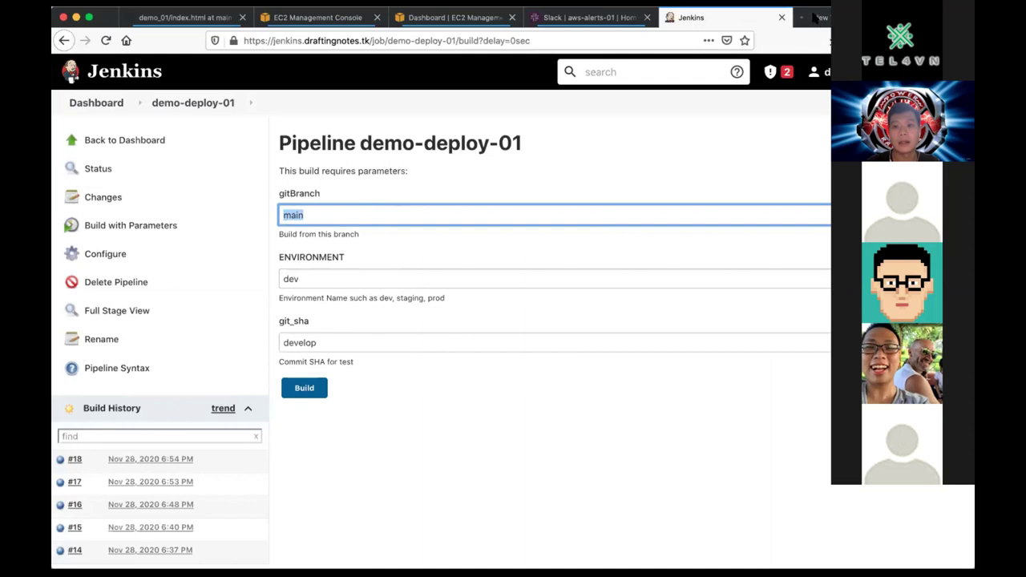
Retry loading demon.draftingnotes.tk in the blank tab
click(814, 18)
text(demon.draftingnotes.tk)
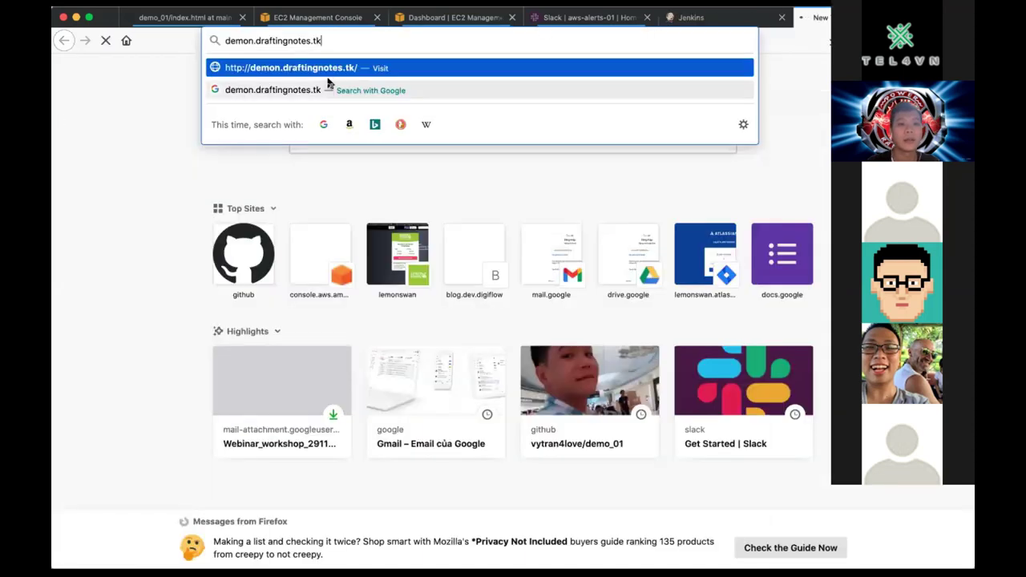
key(Return)
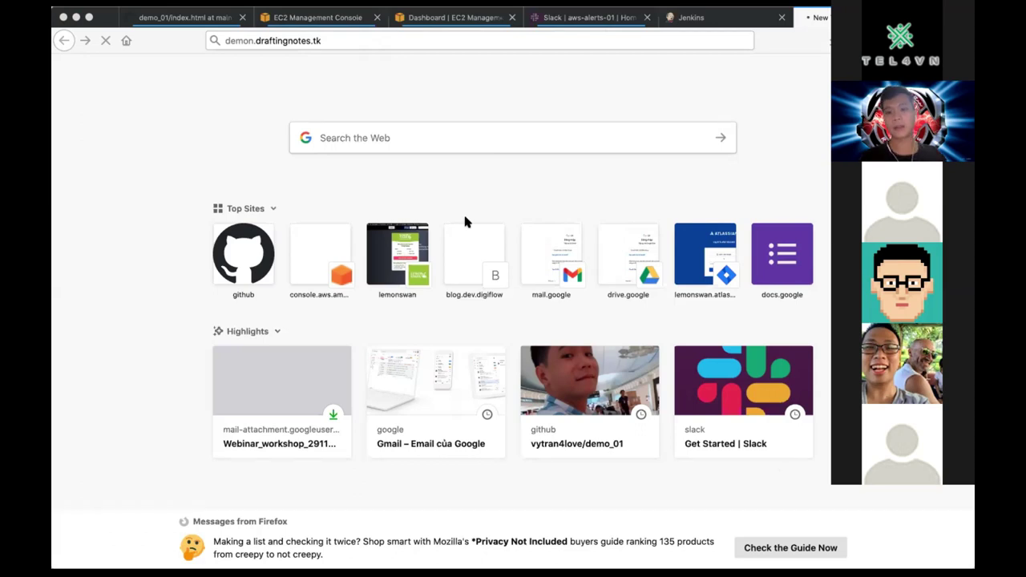
Switch to the Chrome window and reload the demo.draftingnotes.tk site to check its page
key(super+Tab)
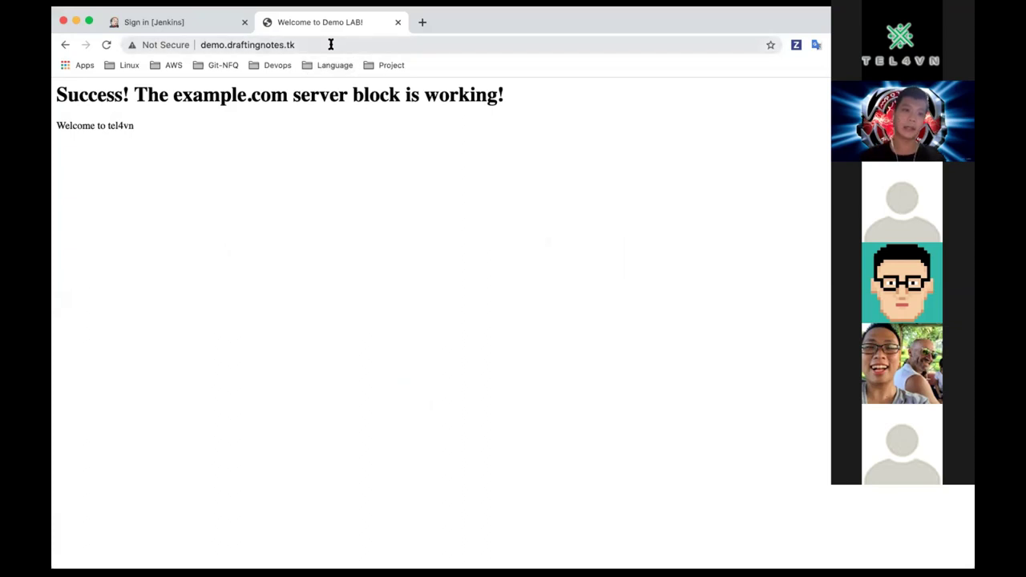
click(331, 44)
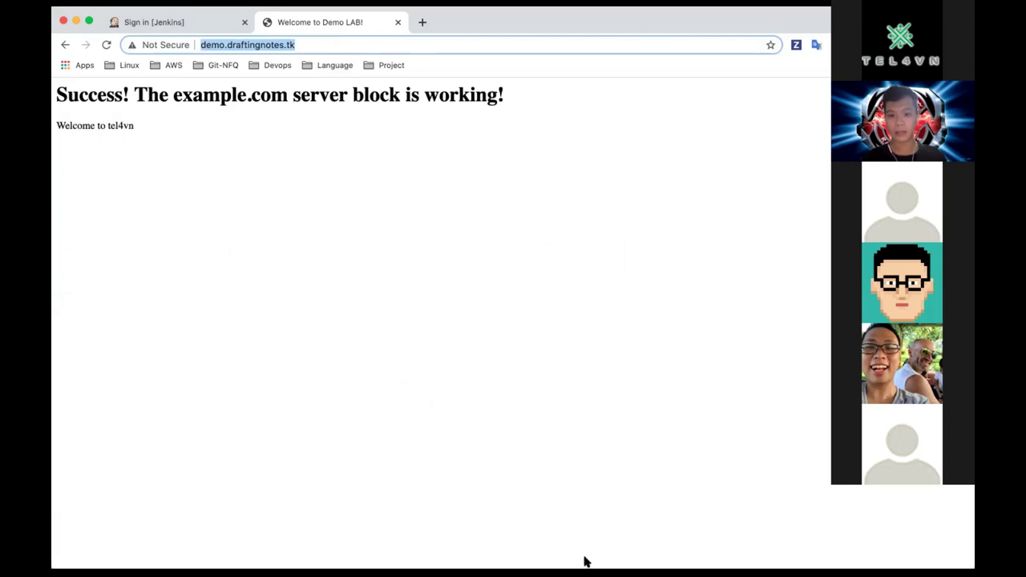
click(498, 281)
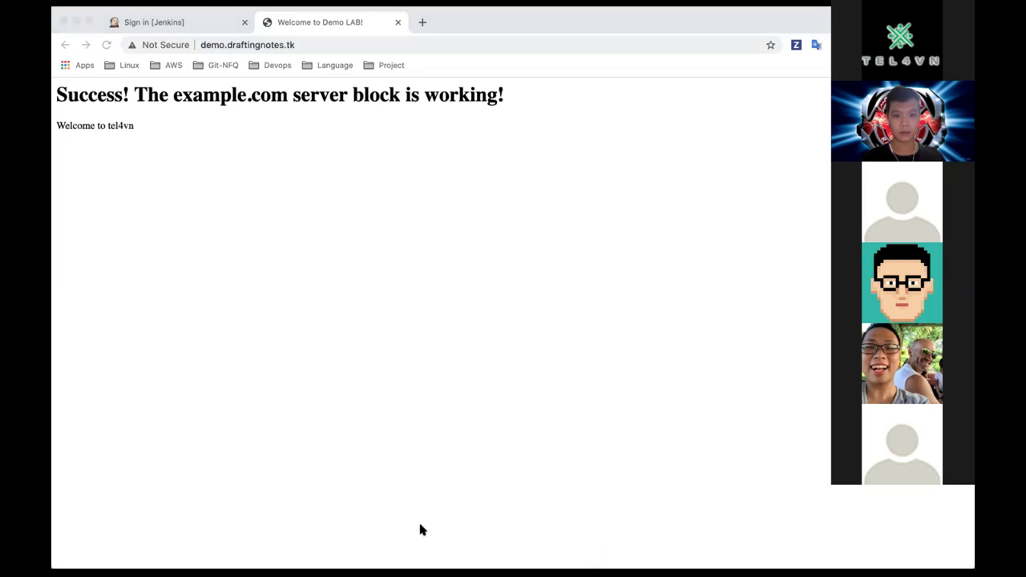
key(super+l)
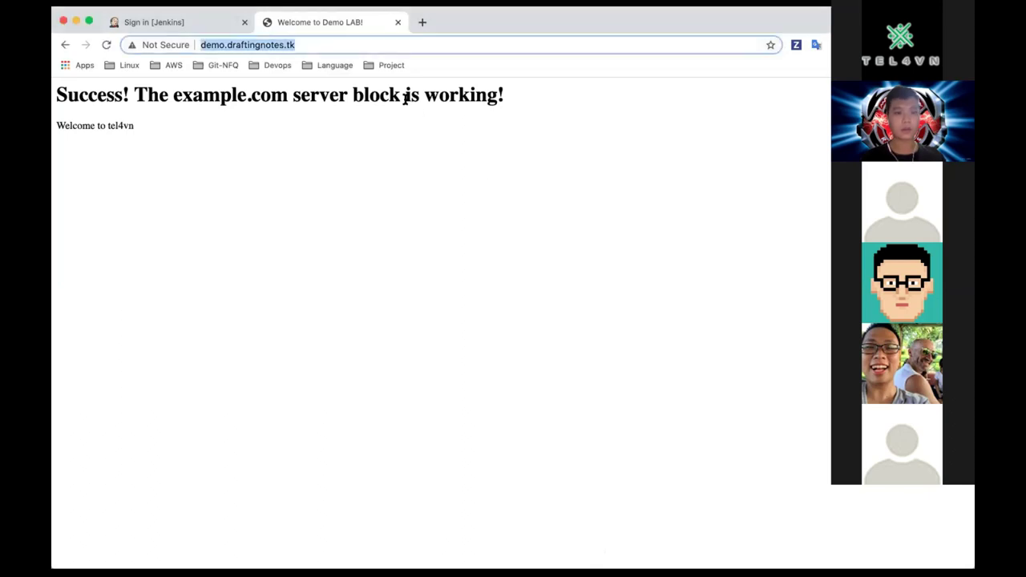
click(388, 44)
key(Return)
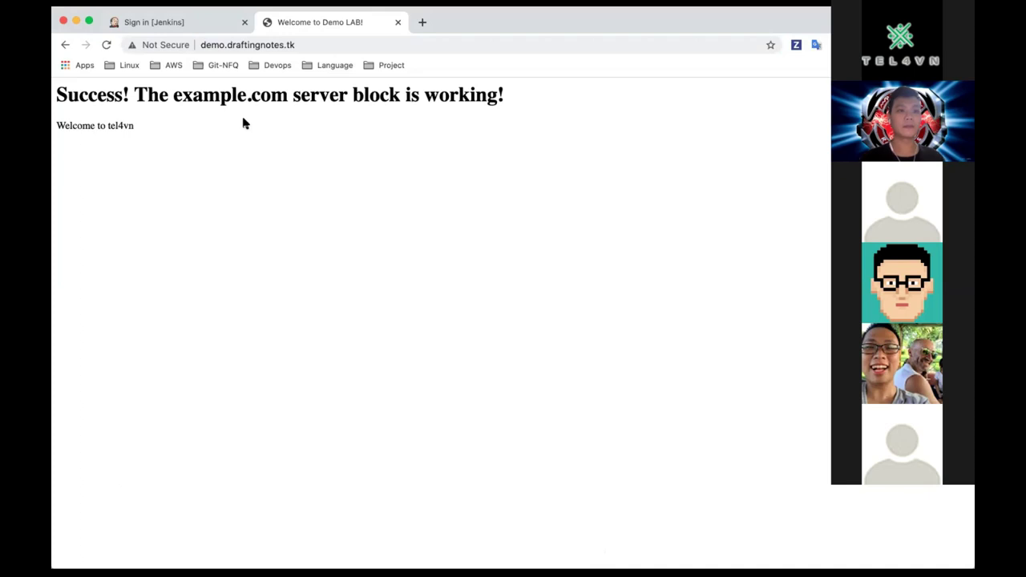
Try to sign in to Jenkins in Chrome with the credentials already filled in
click(194, 30)
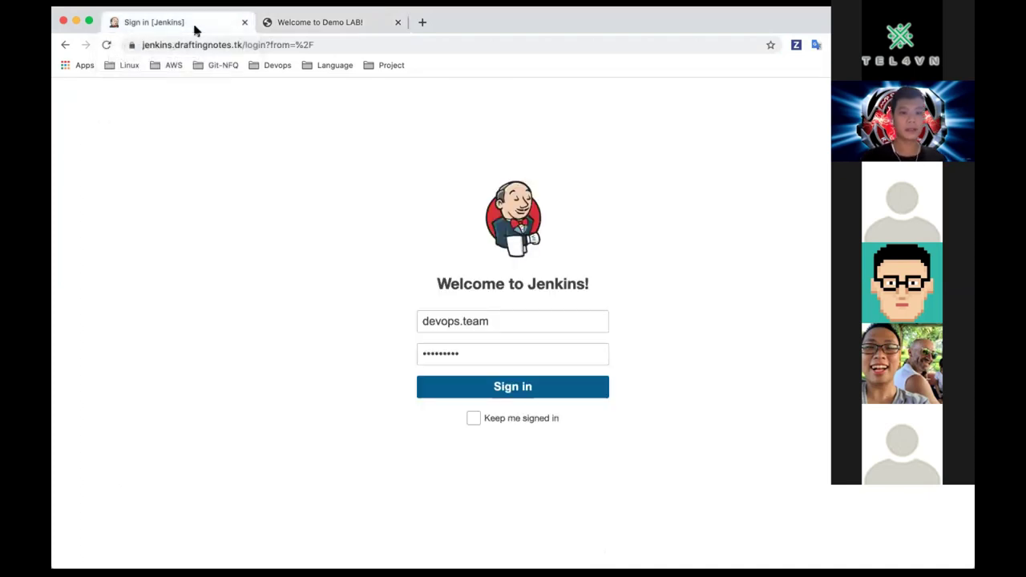
click(294, 29)
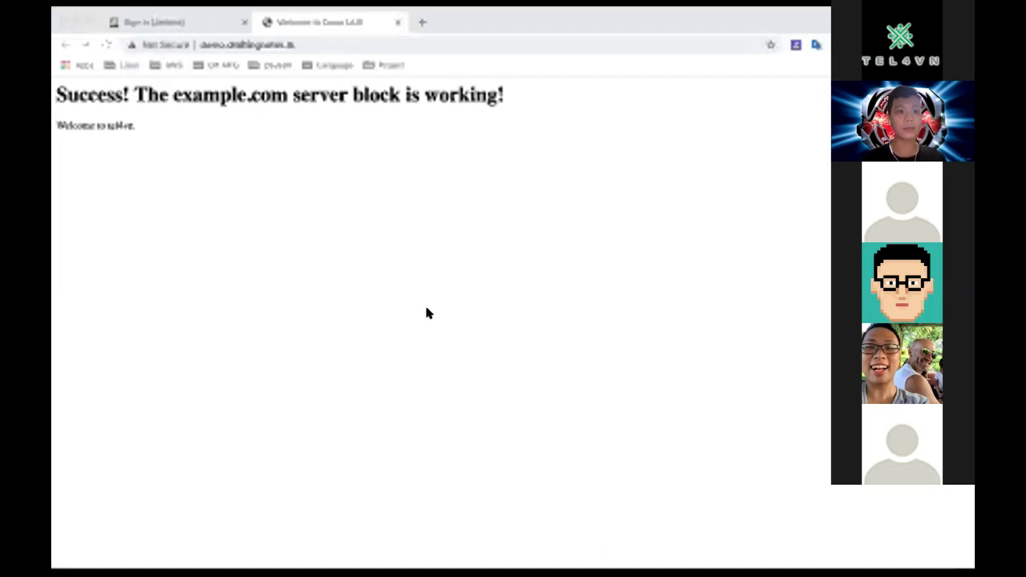
click(154, 24)
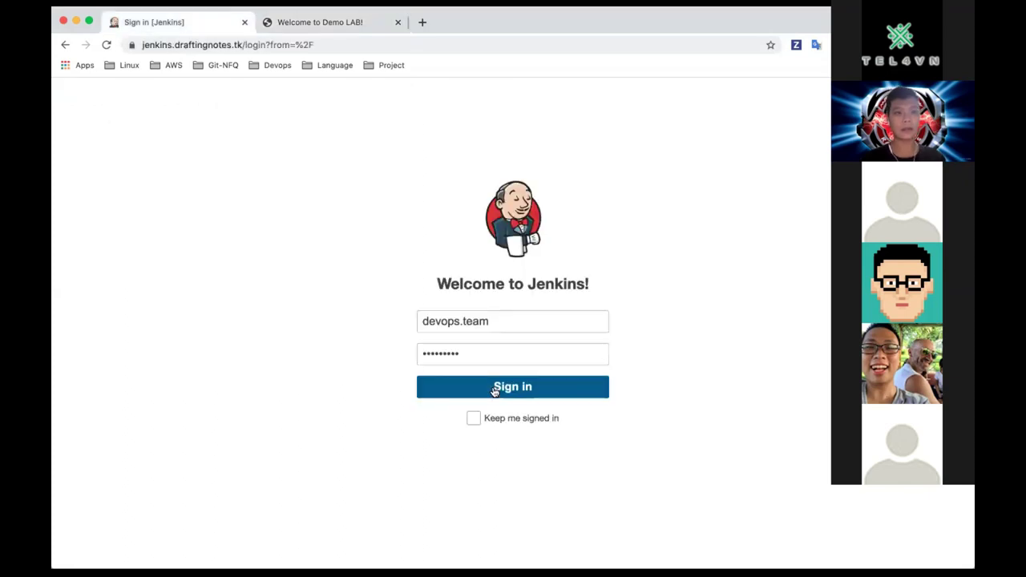
key(Return)
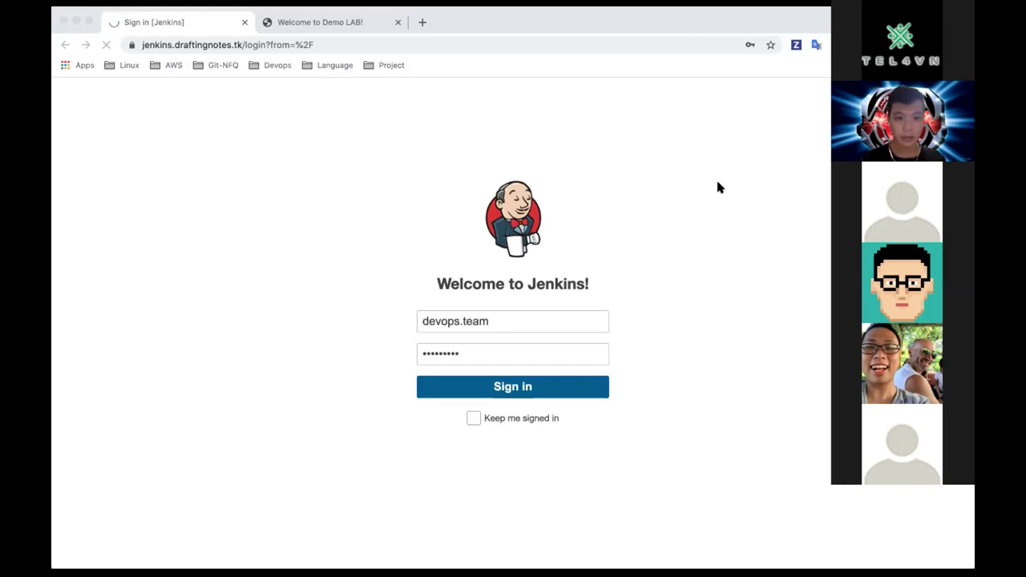
click(351, 63)
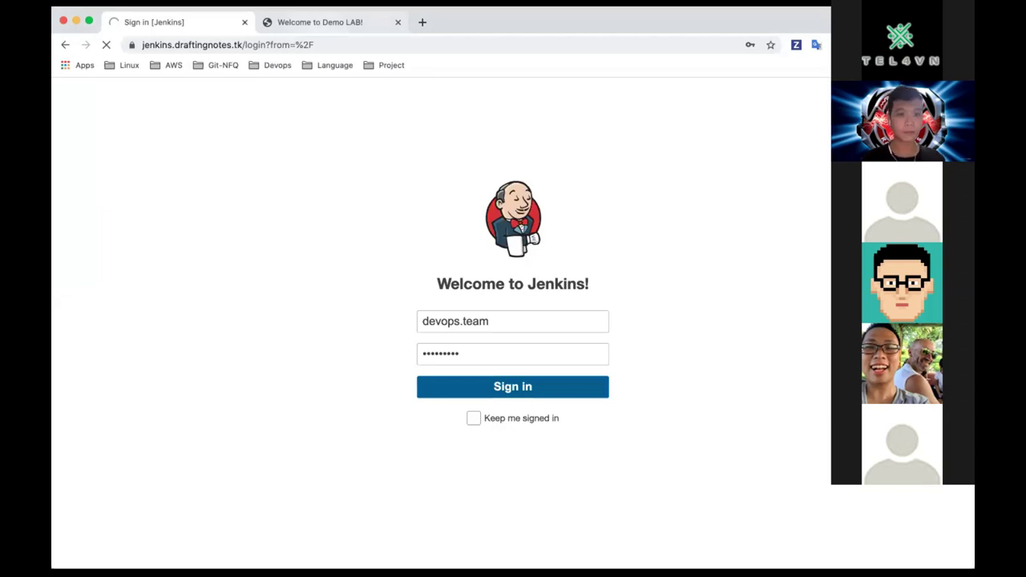
Return to the demo site in Chrome, then switch to Firefox and bring up demo.draftingnotes.tk there
key(ctrl+Tab)
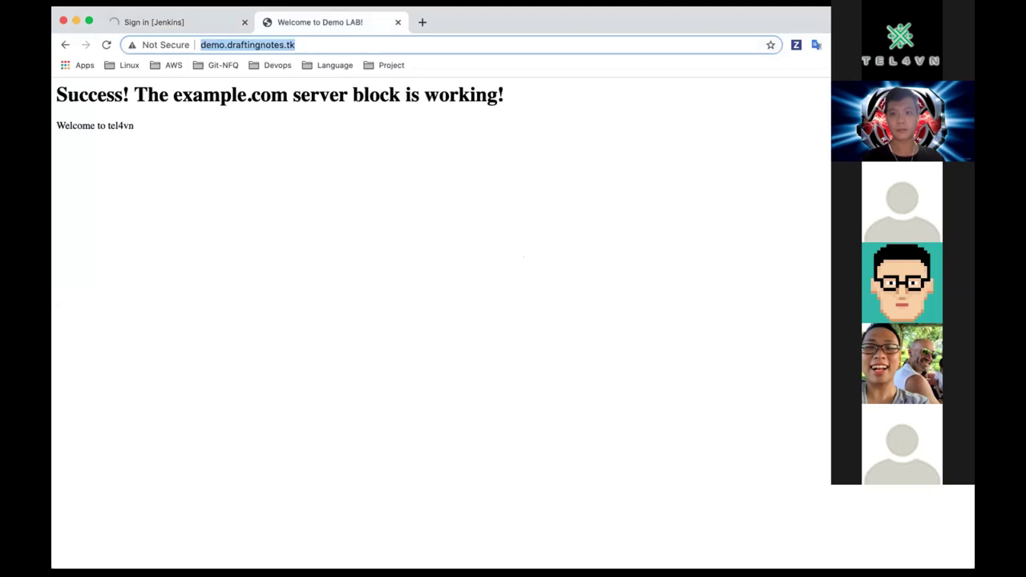
key(super+Tab)
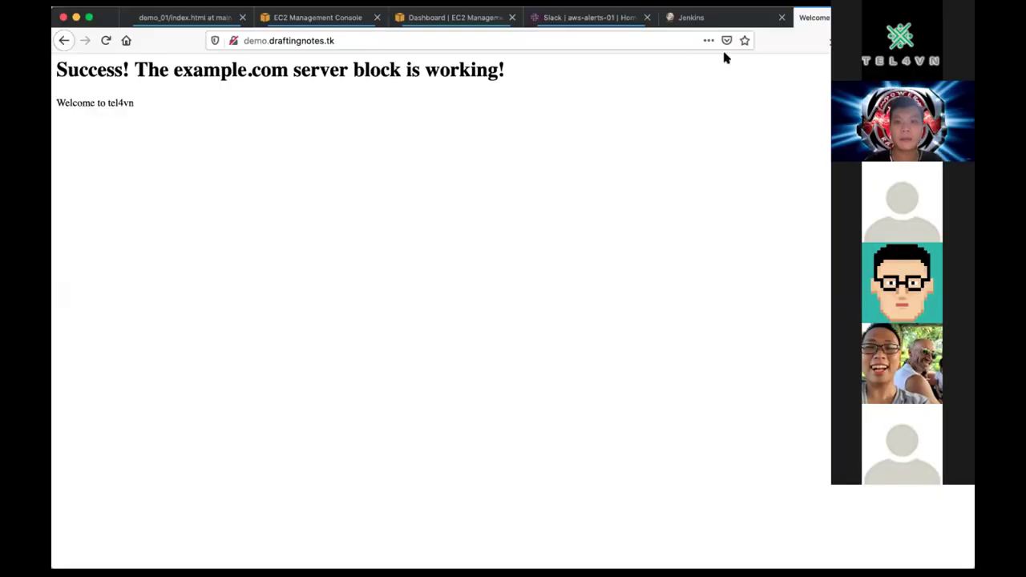
Open html/index.html from the demo_01 GitHub repository for editing
click(706, 17)
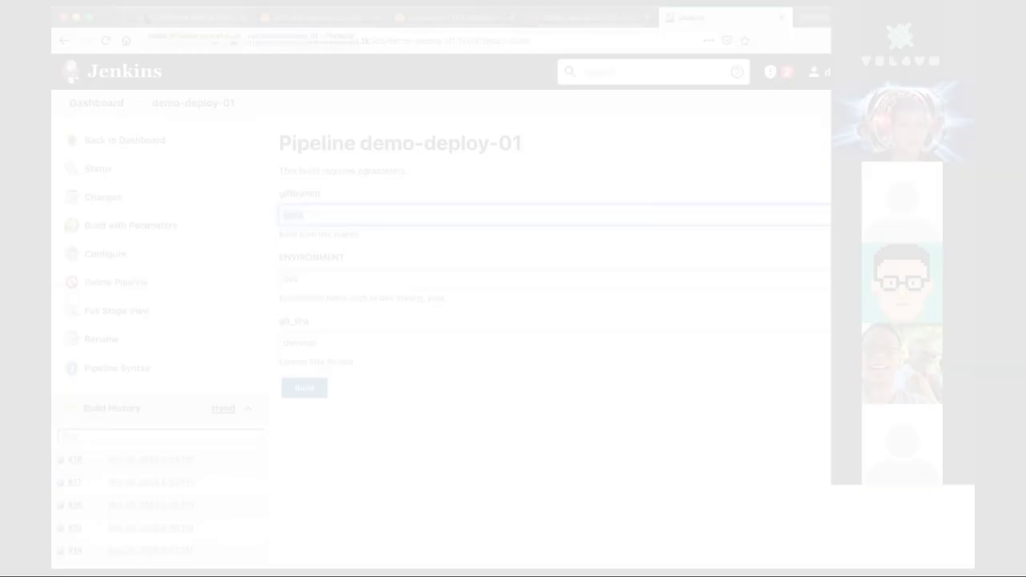
click(147, 18)
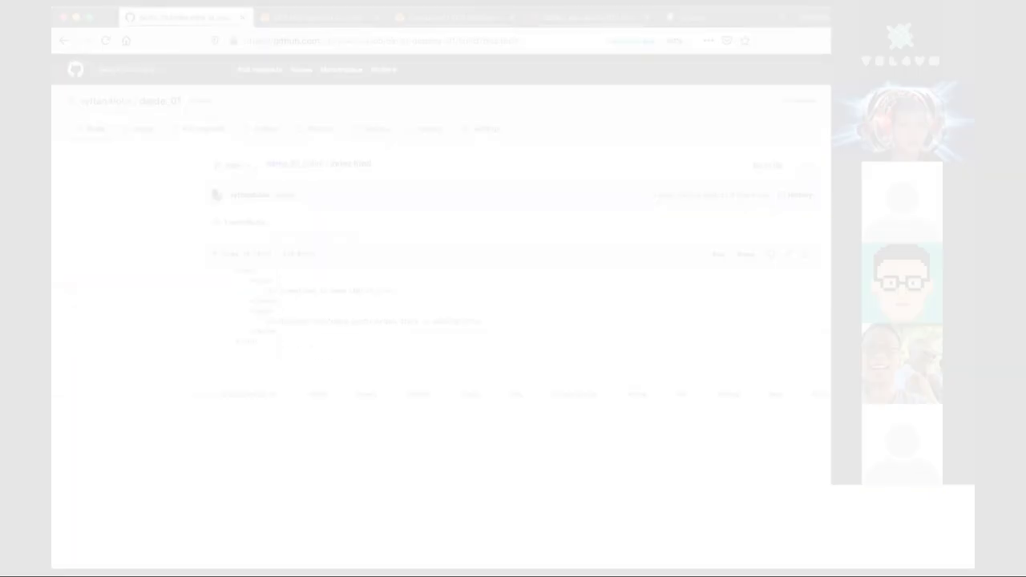
drag(333, 290, 288, 291)
click(787, 255)
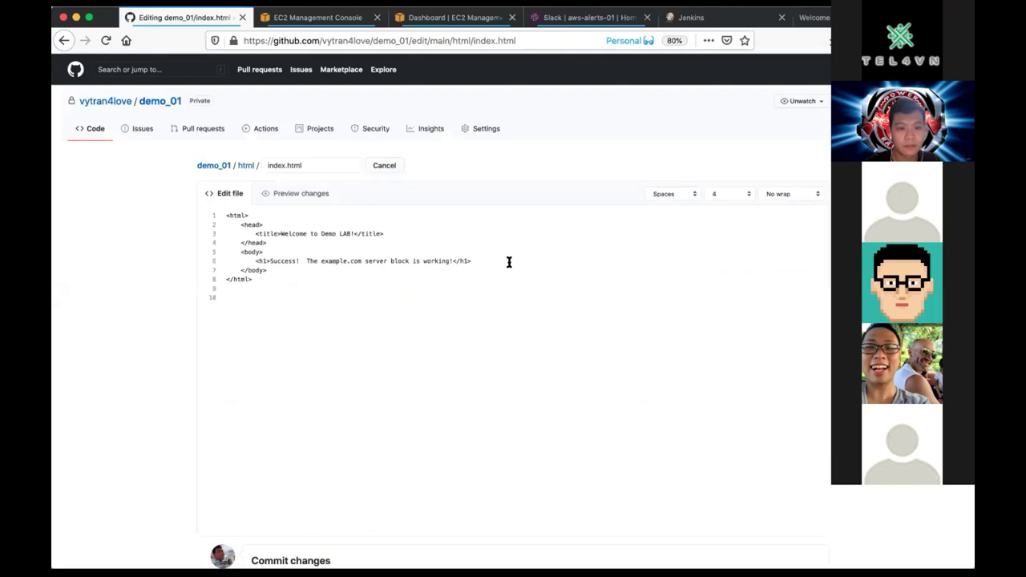
Append "Tel4vn" to the h1 heading text in index.html, after "server block is working!"
click(453, 261)
text(Rwlk)
key(BackSpace)
key(BackSpace)
key(BackSpace)
key(BackSpace)
text(Tel3)
key(BackSpace)
text(4vn)
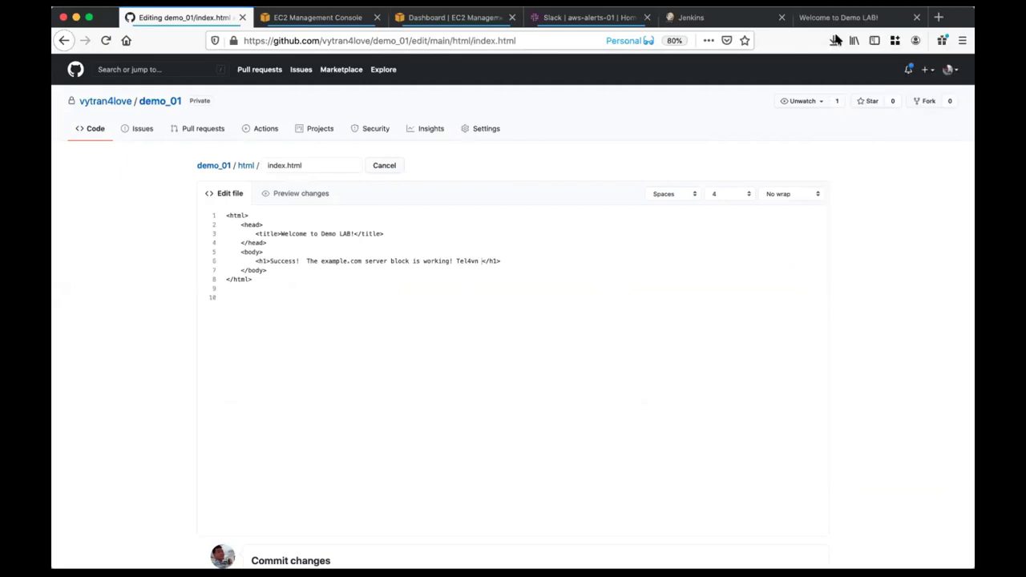
Commit the index.html change directly to the main branch with the extended description "Update test trigger build"
scroll(661, 144, down, 5)
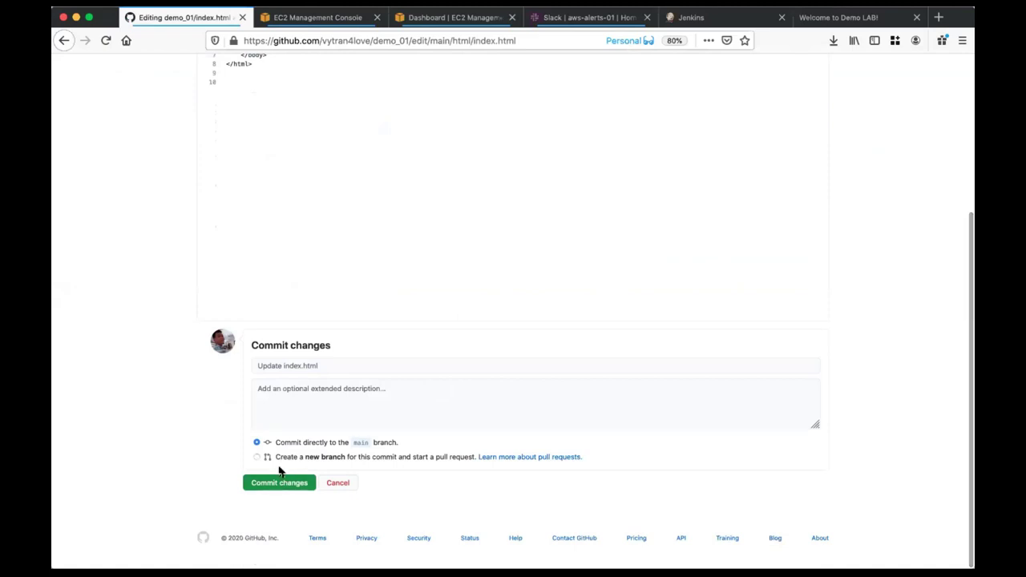
click(306, 393)
text(Update tet tr)
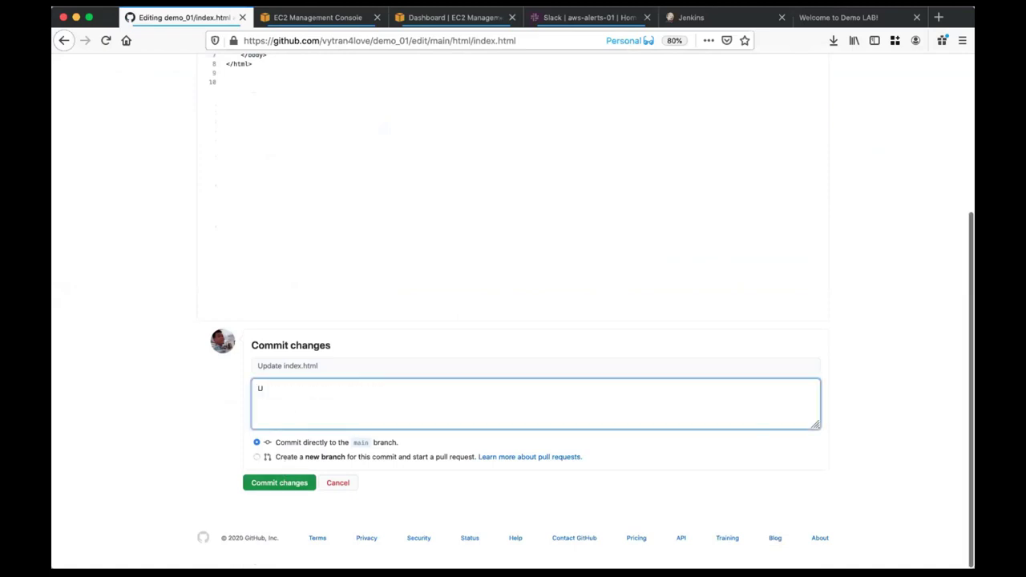
key(BackSpace)
key(BackSpace)
key(BackSpace)
key(BackSpace)
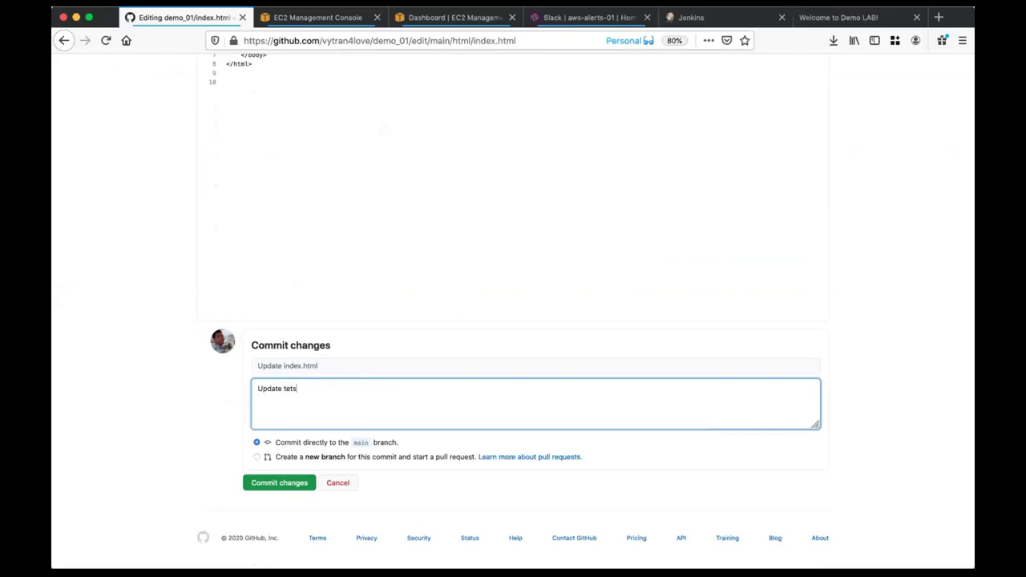
text(st trigger build)
click(280, 485)
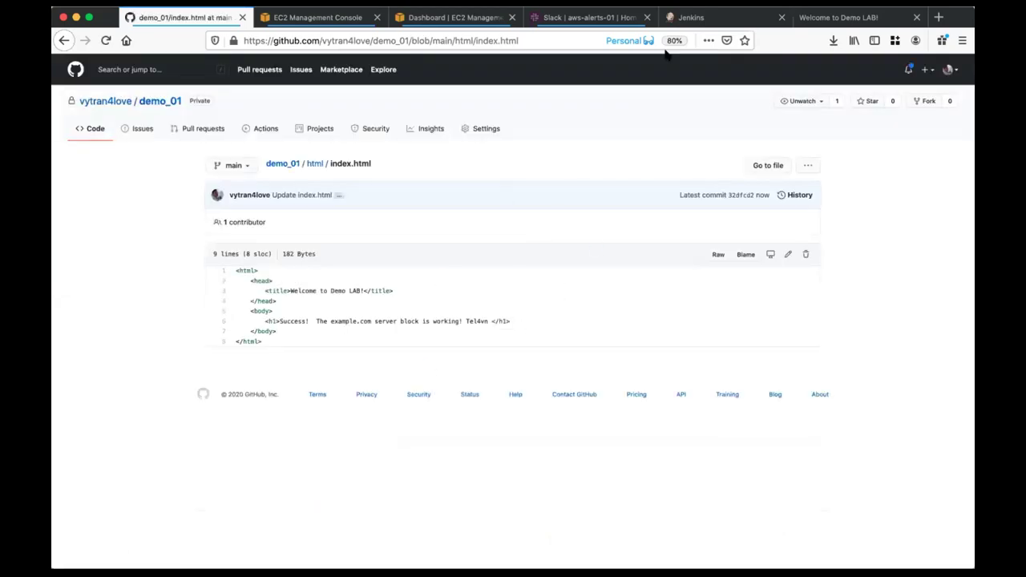
Open build #19 of demo-deploy-01 in Jenkins, glance at the demo site, and bring up the build's console output
click(677, 19)
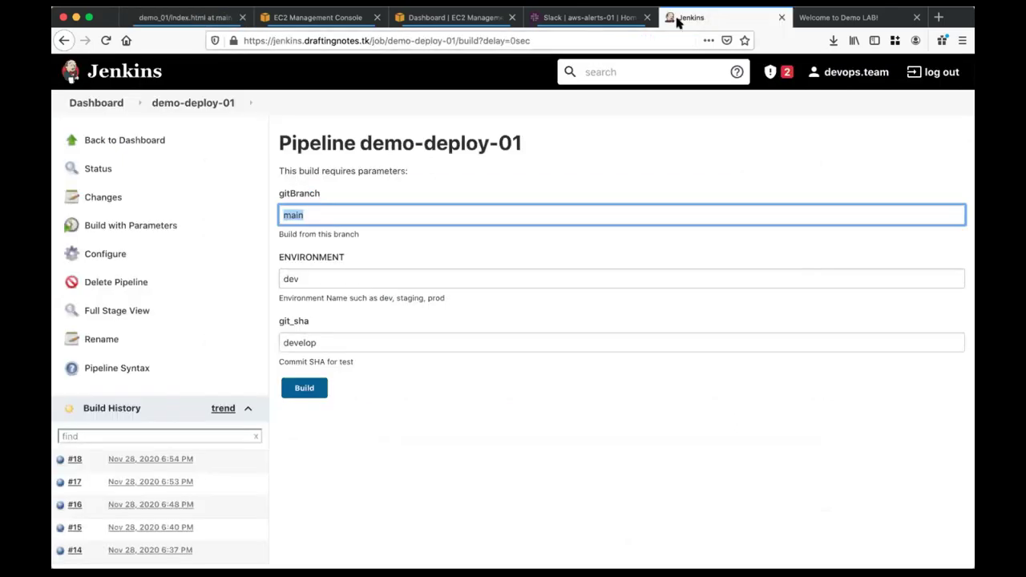
click(192, 102)
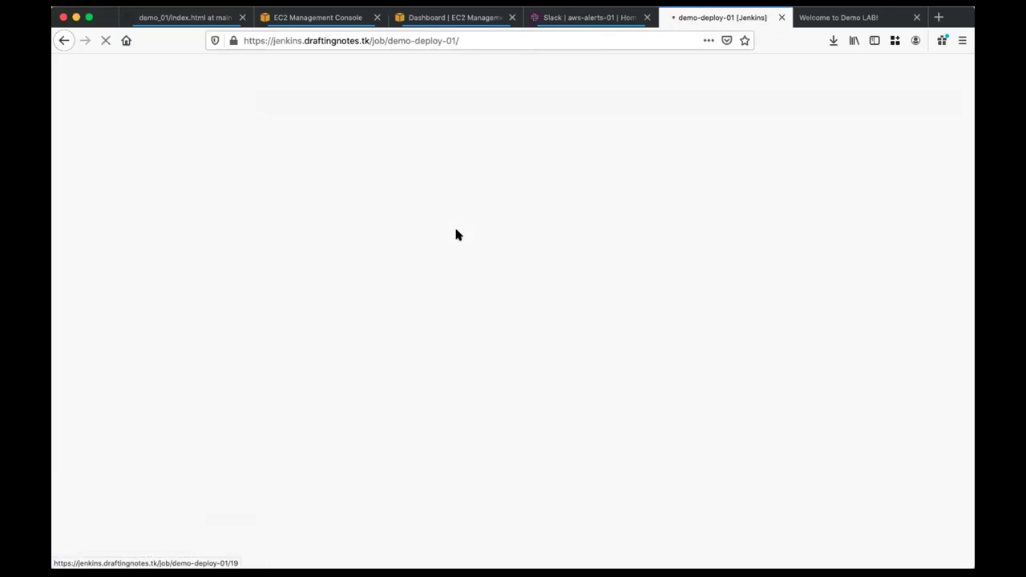
click(841, 18)
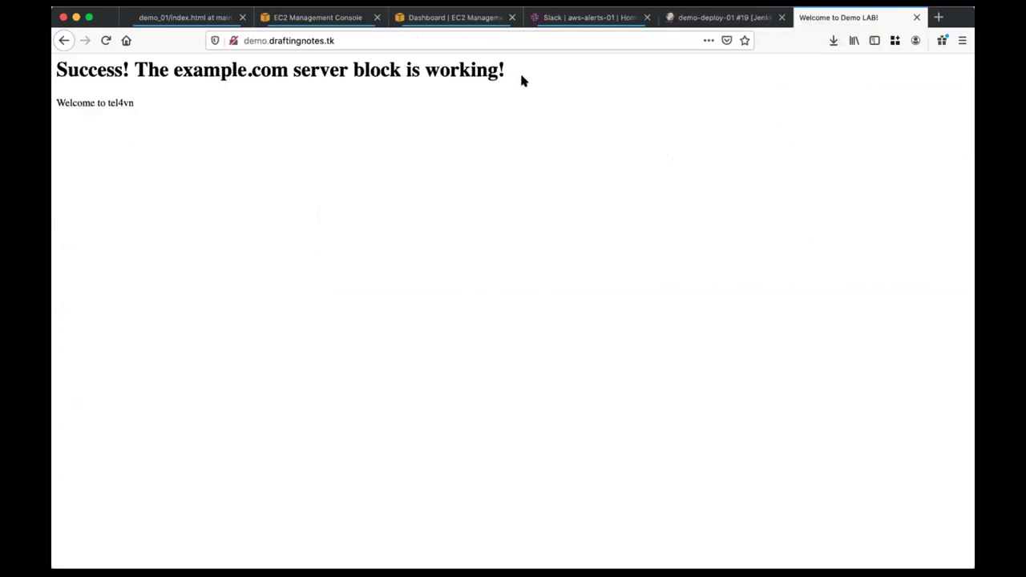
click(716, 21)
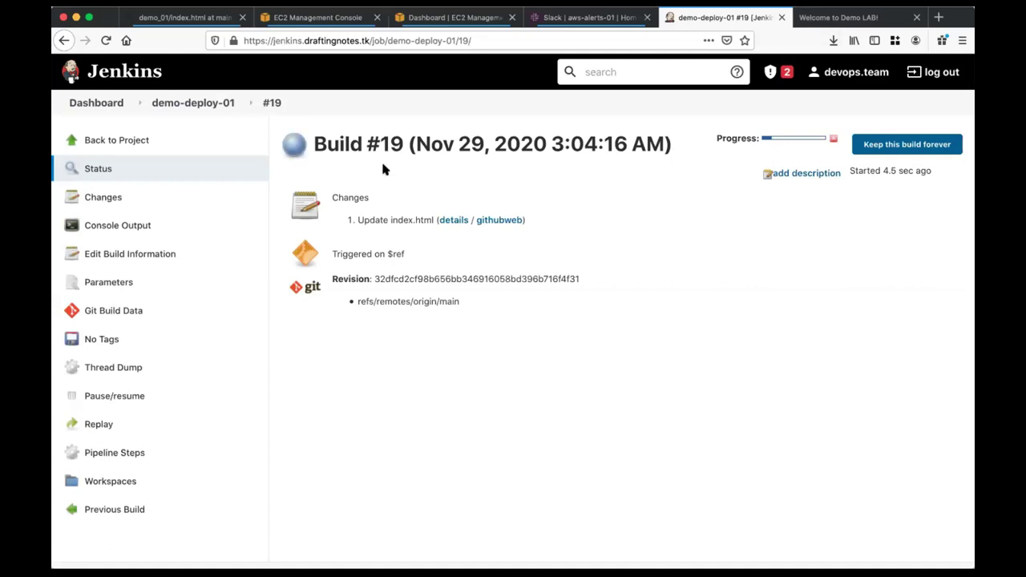
click(141, 226)
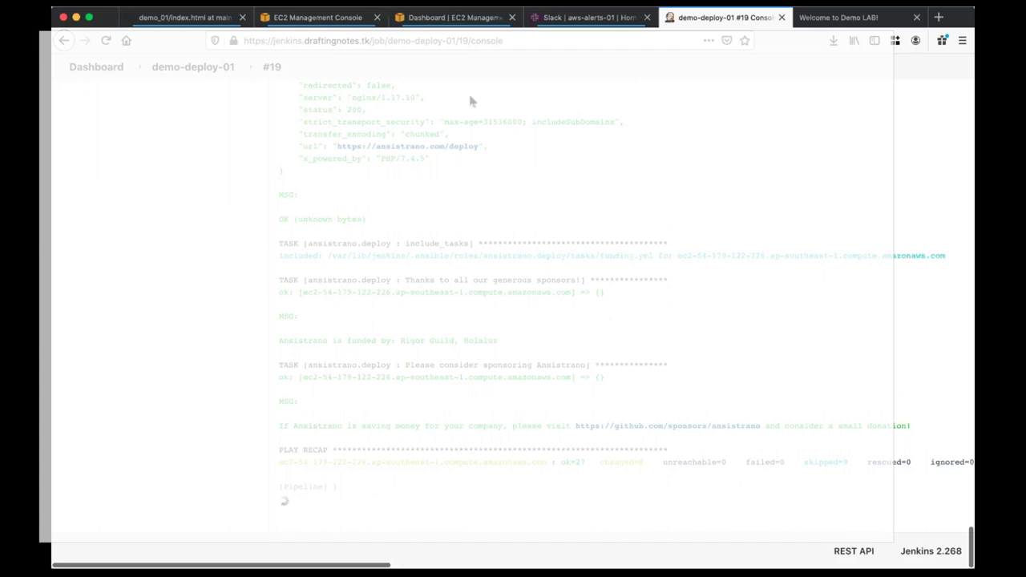
List the running EC2 instances in the AWS console and enlarge the instance list area
click(451, 23)
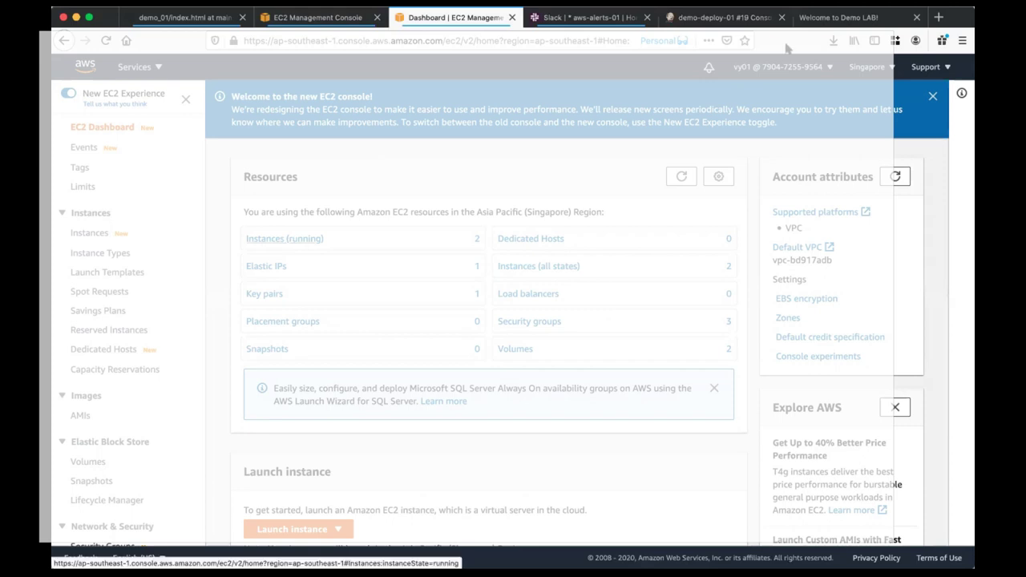
click(280, 246)
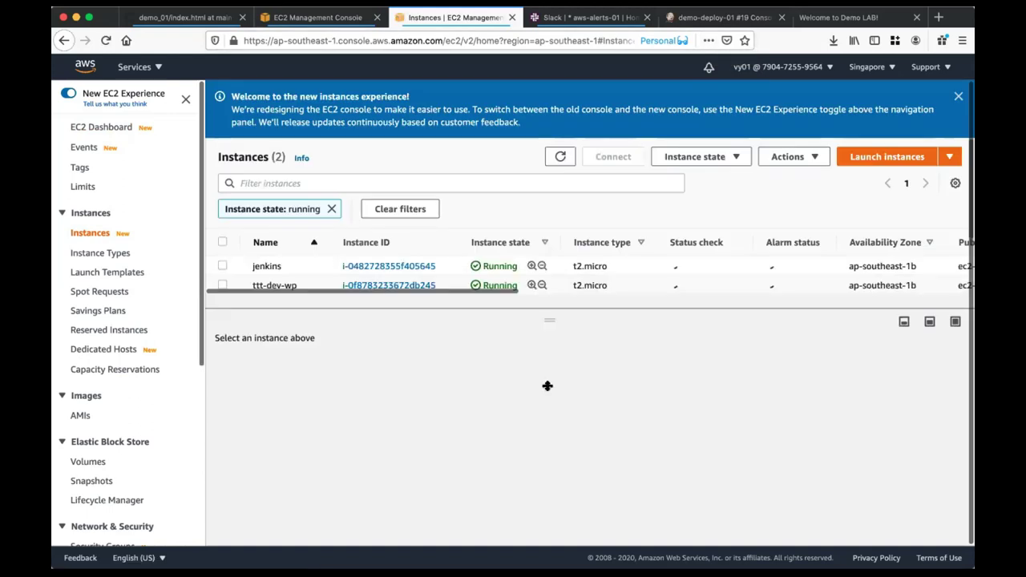
drag(548, 386, 548, 382)
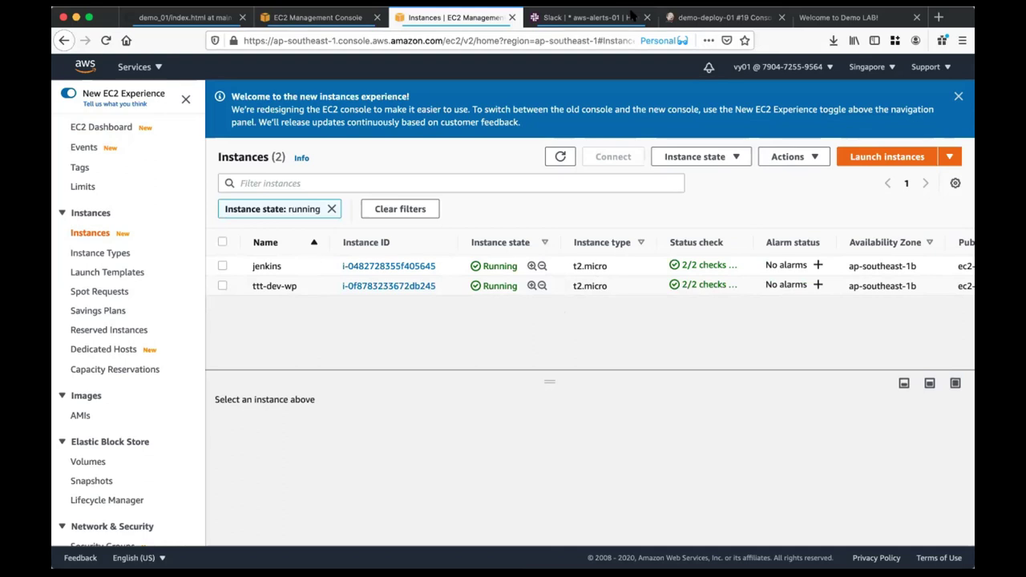
Check the aws-alerts-01 Slack channel for the demo-deploy-01 build alert and reload Slack
click(633, 15)
click(537, 38)
click(530, 93)
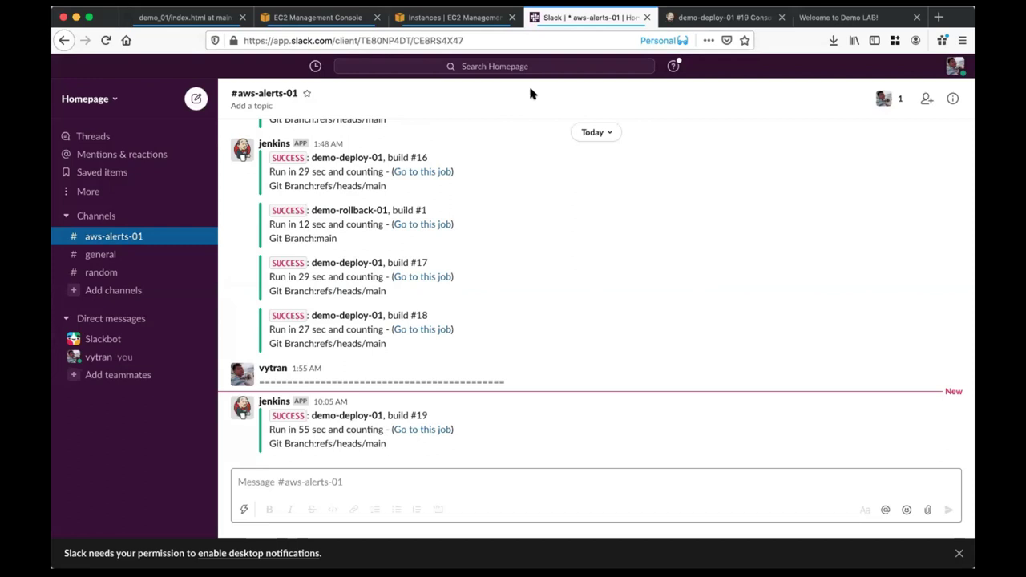
key(super+r)
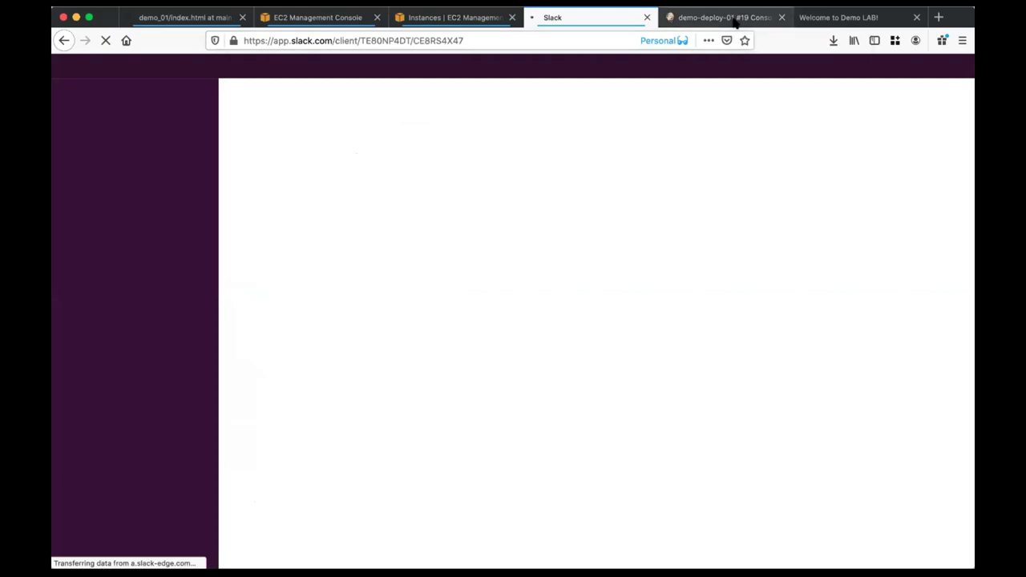
Review the build #19 console output back to the Git checkout and highlight the "echo Welcome to tel4vn" line
click(734, 23)
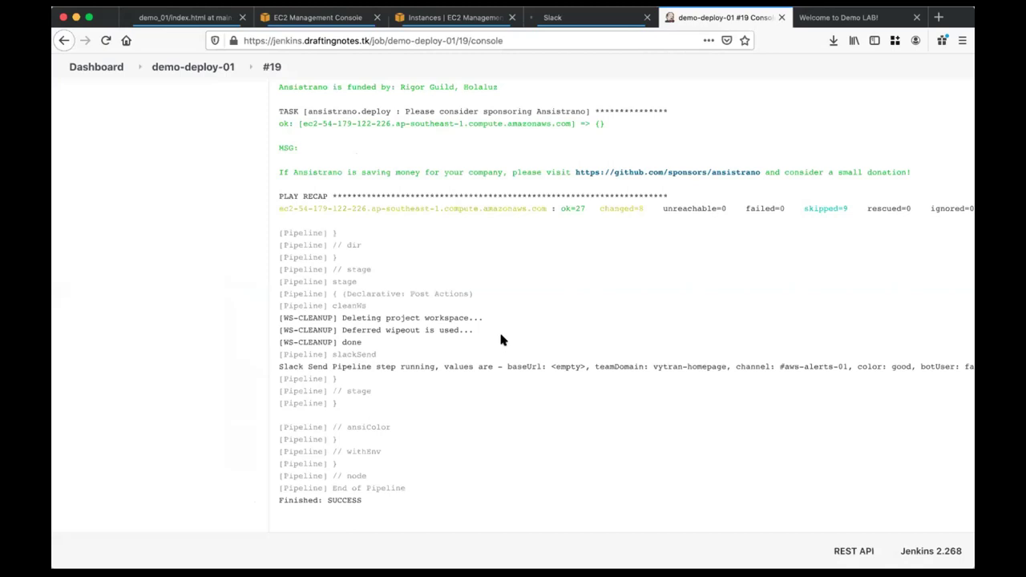
scroll(502, 340, up, 10)
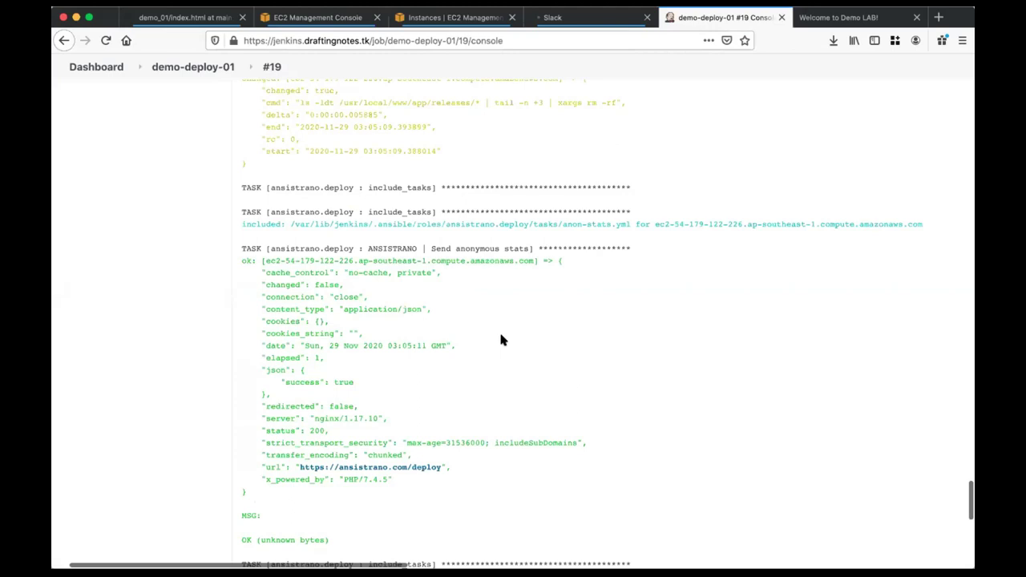
scroll(502, 340, up, 15)
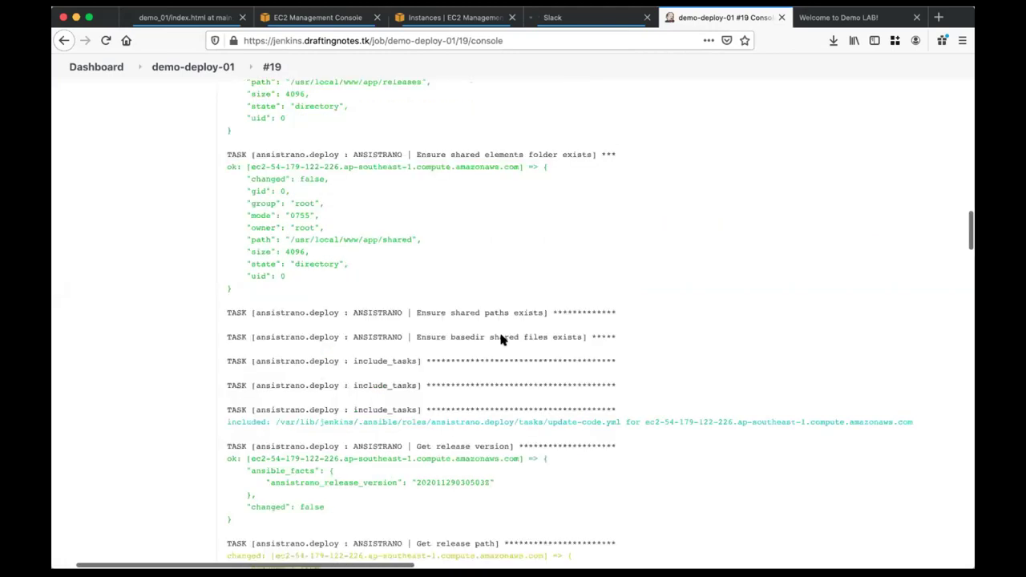
scroll(501, 340, up, 15)
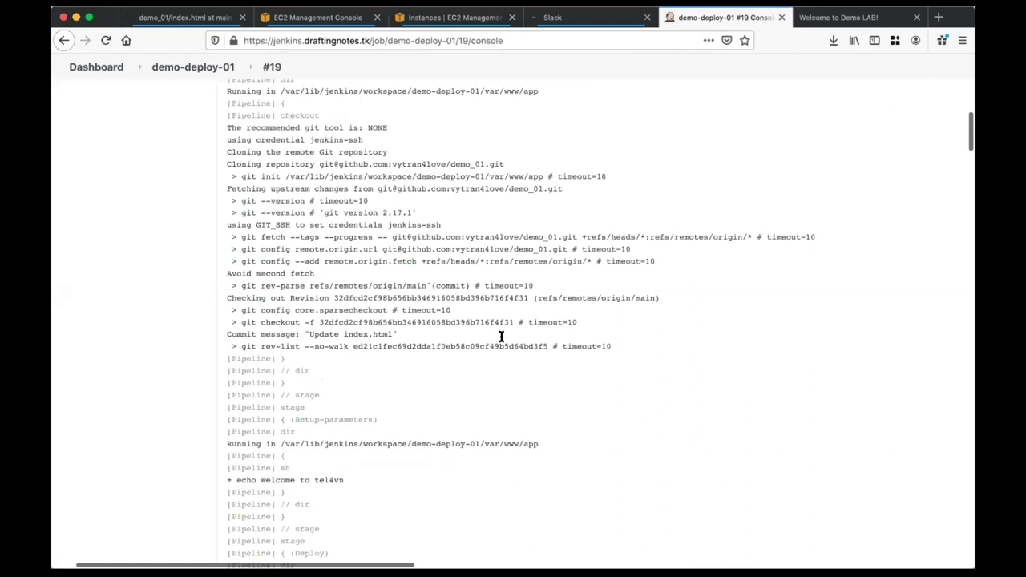
scroll(501, 339, down, 8)
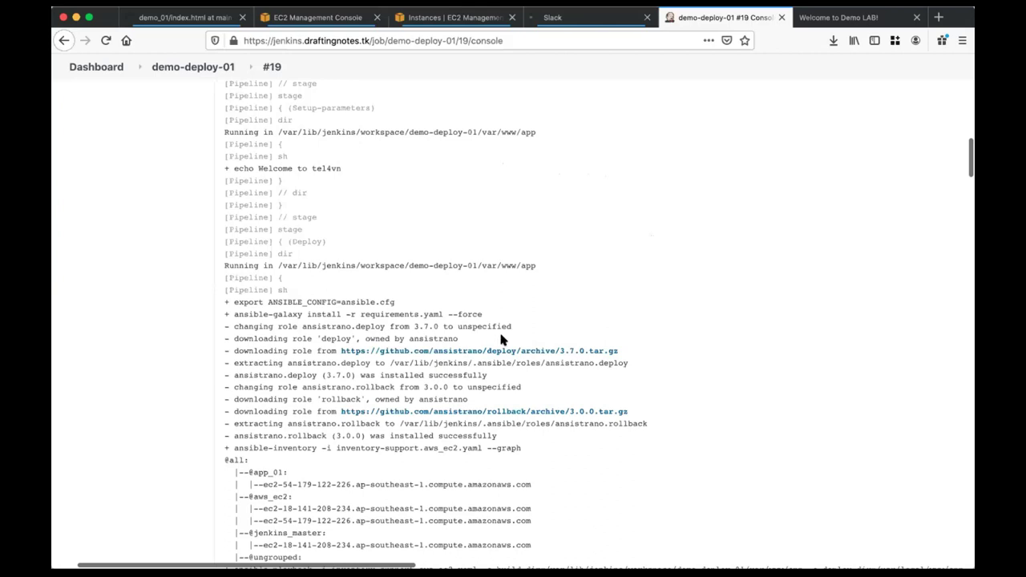
scroll(501, 340, down, 3)
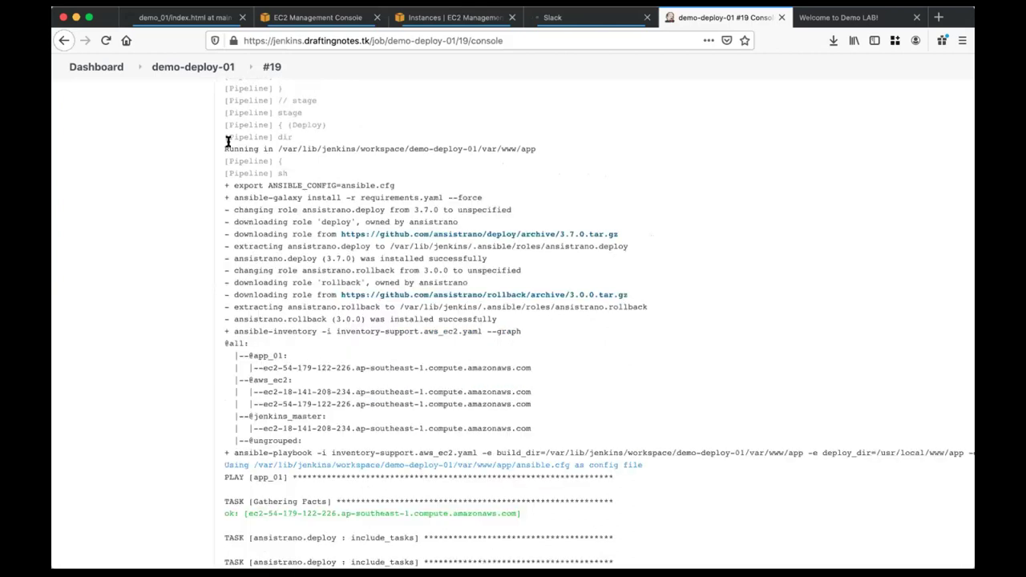
scroll(727, 79, up, 2)
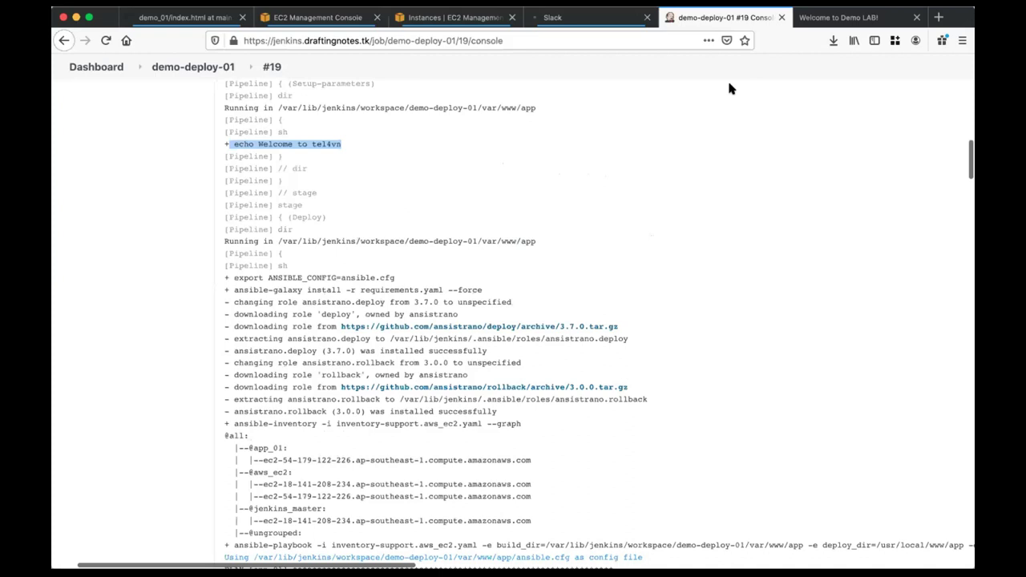
Look at the demo site again, then examine the Setup-parameters and Deploy stages in the build #19 console output
click(825, 19)
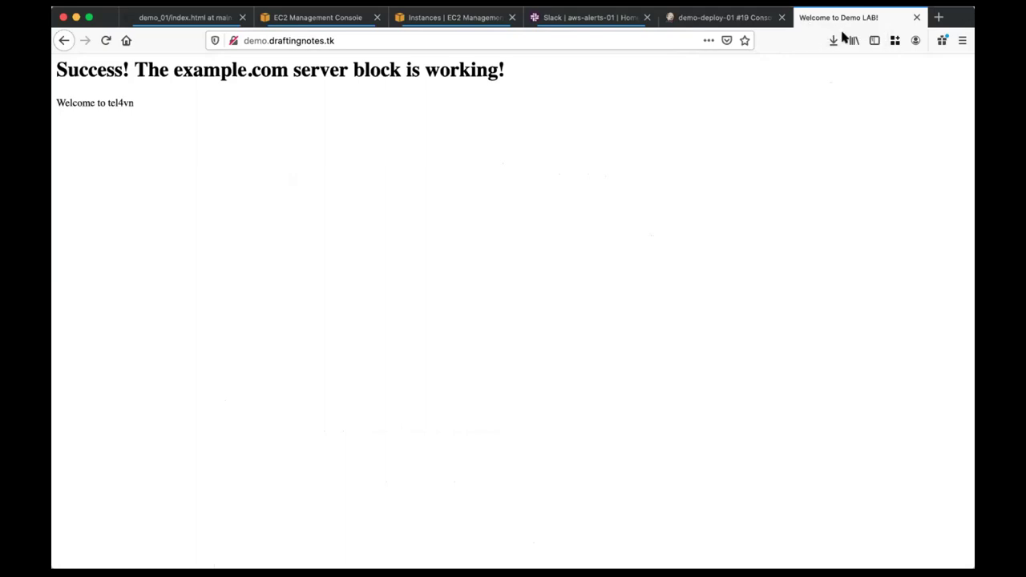
click(705, 17)
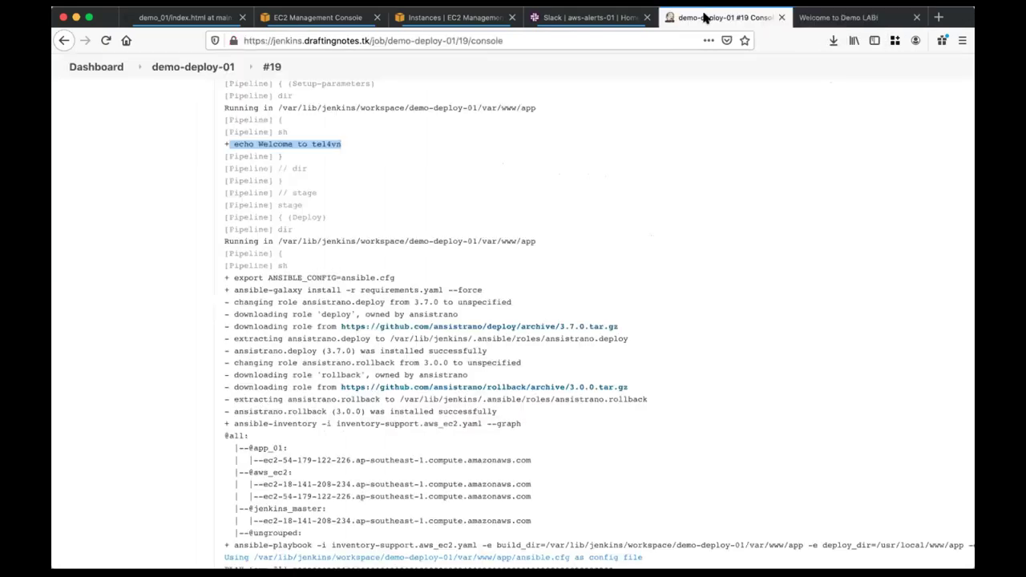
scroll(523, 299, down, 2)
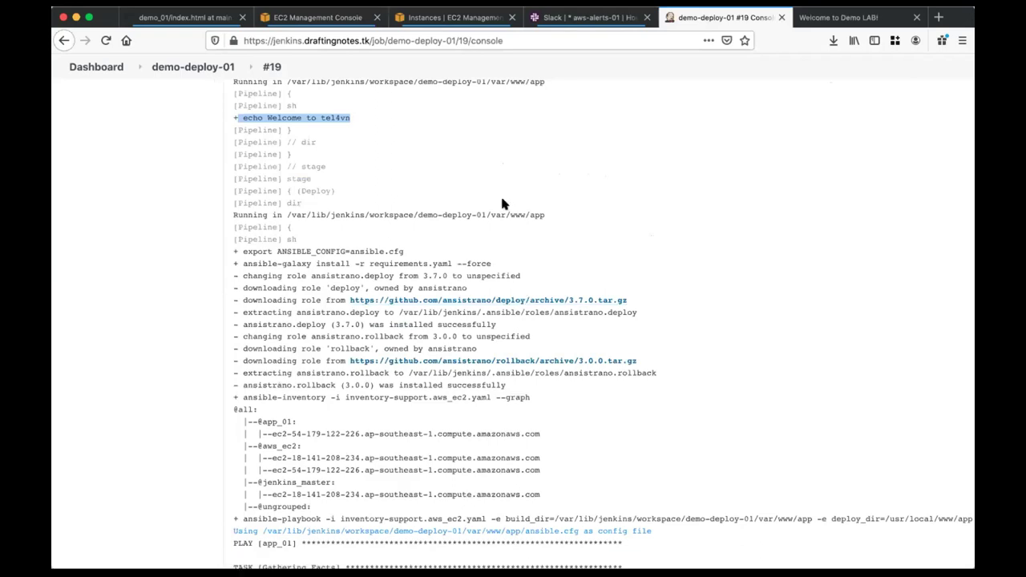
scroll(503, 203, up, 1)
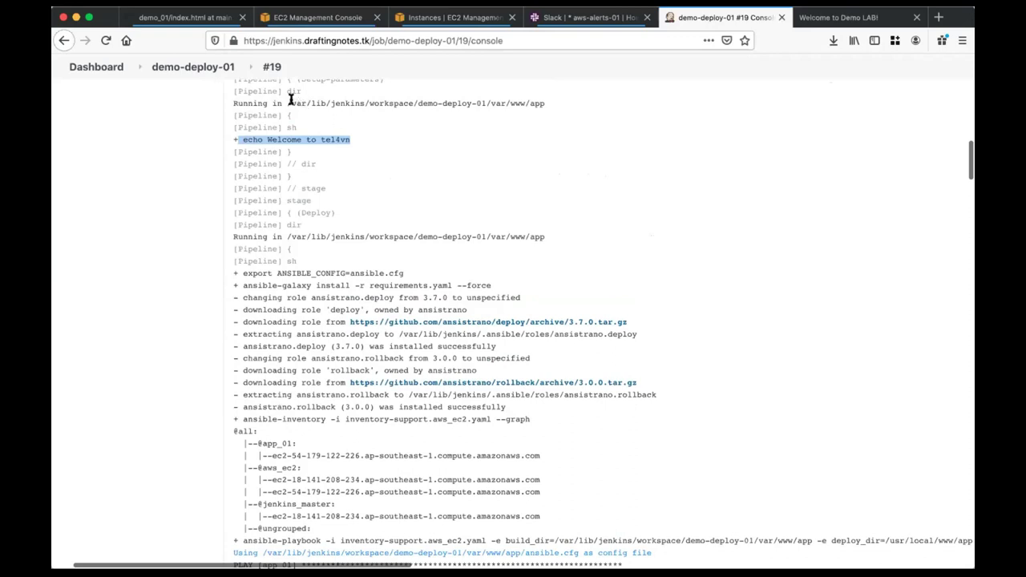
scroll(353, 159, down, 1)
scroll(353, 159, up, 3)
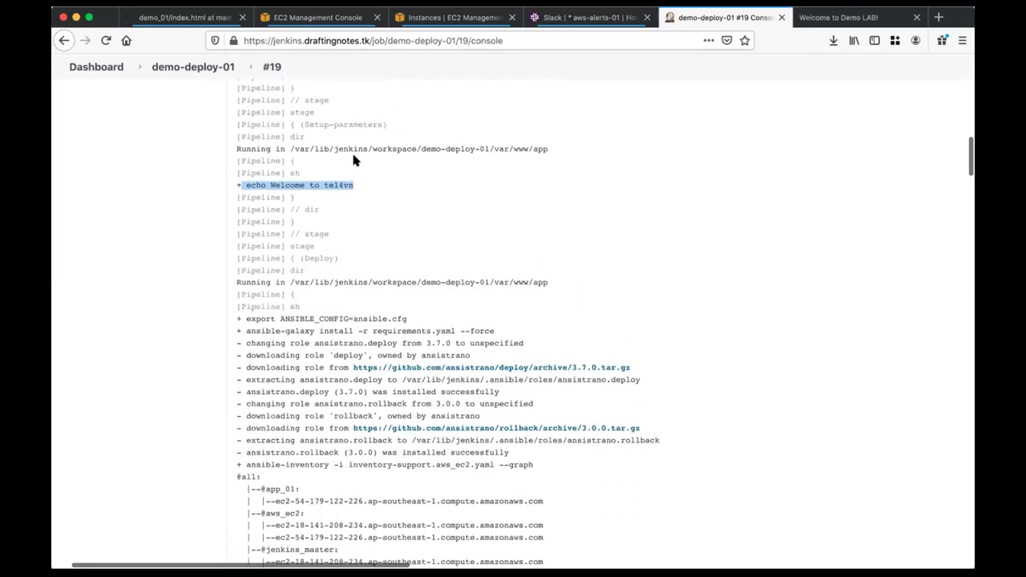
scroll(353, 159, down, 10)
scroll(353, 161, up, 8)
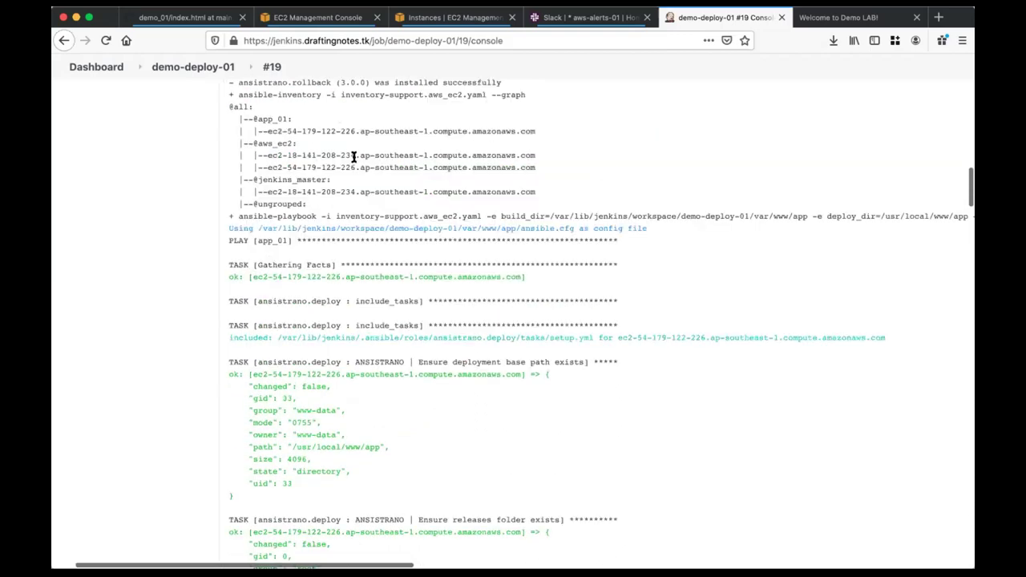
Highlight the app_01 group and the EC2 host beneath it in the console's ansible-inventory graph
scroll(353, 160, up, 2)
scroll(352, 160, left, 1)
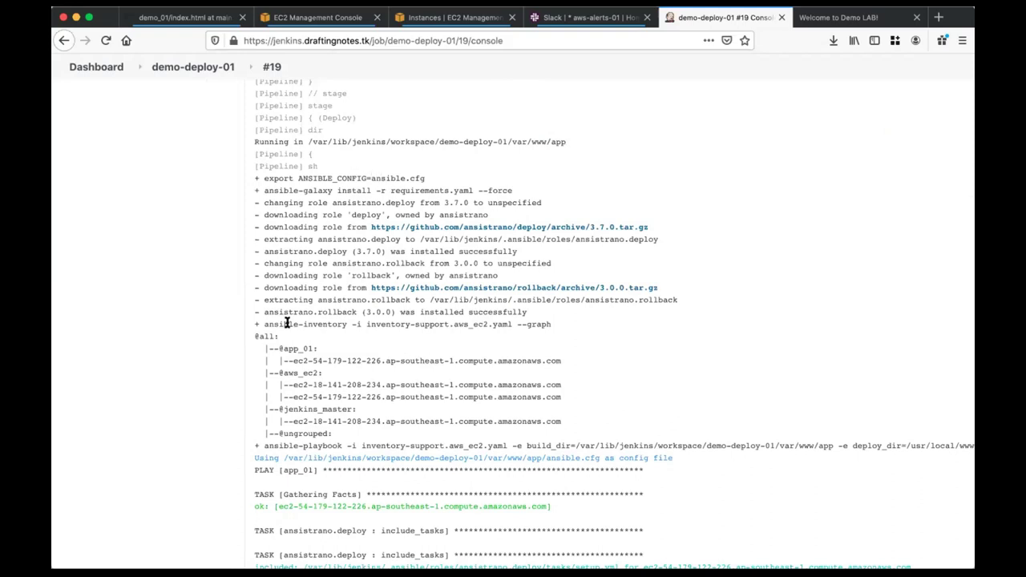
scroll(286, 323, down, 2)
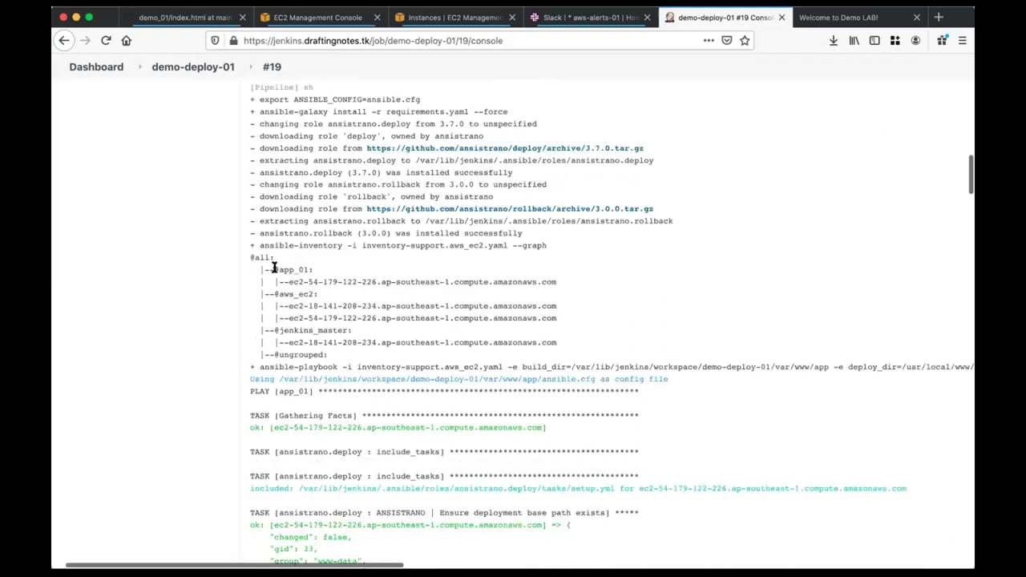
drag(273, 269, 314, 270)
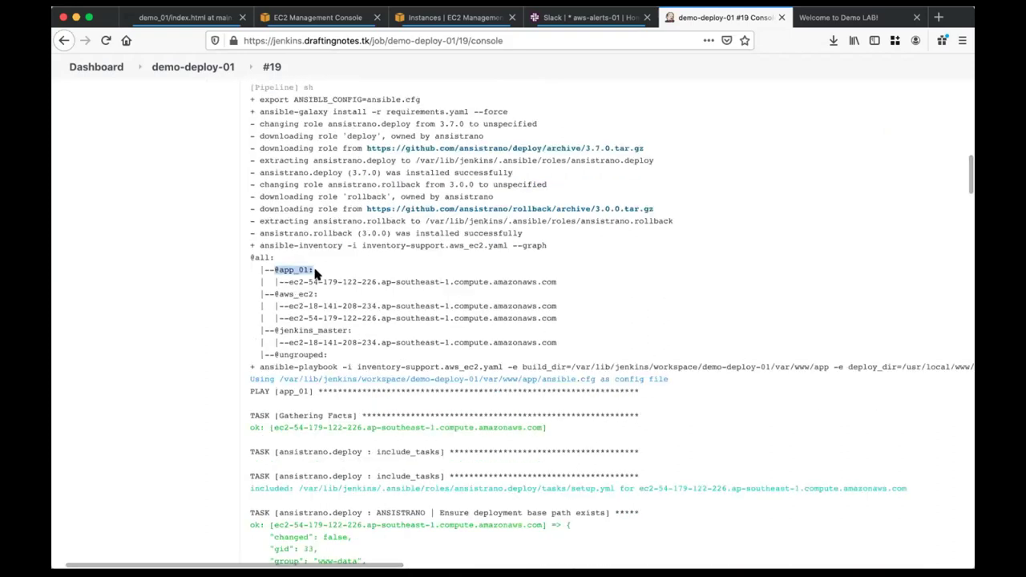
triple_click(315, 281)
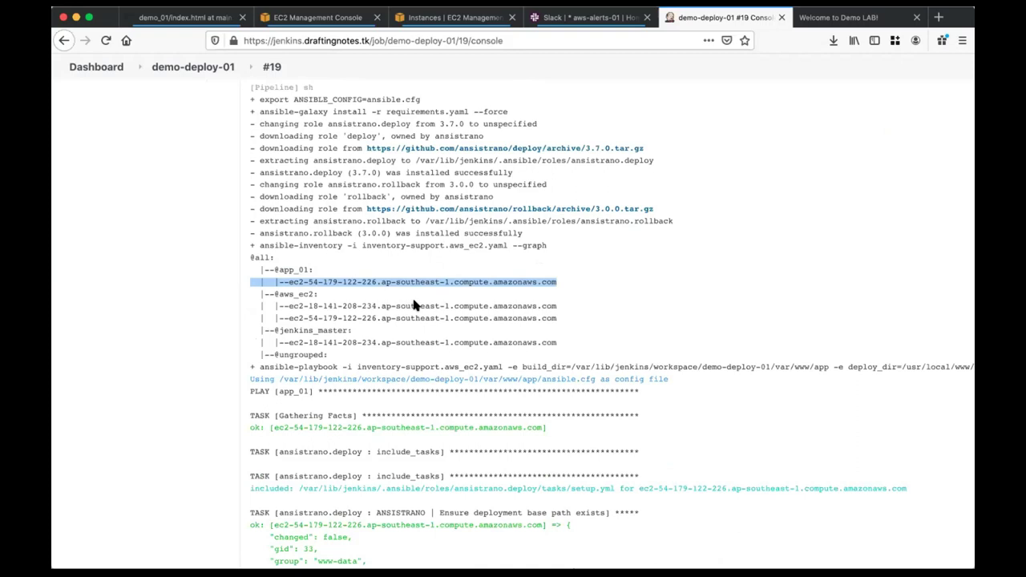
Examine the ansible-playbook command in the build #19 console, highlighting the app_01 group name and "after" in after-symlink-fe.yaml
scroll(414, 303, down, 1)
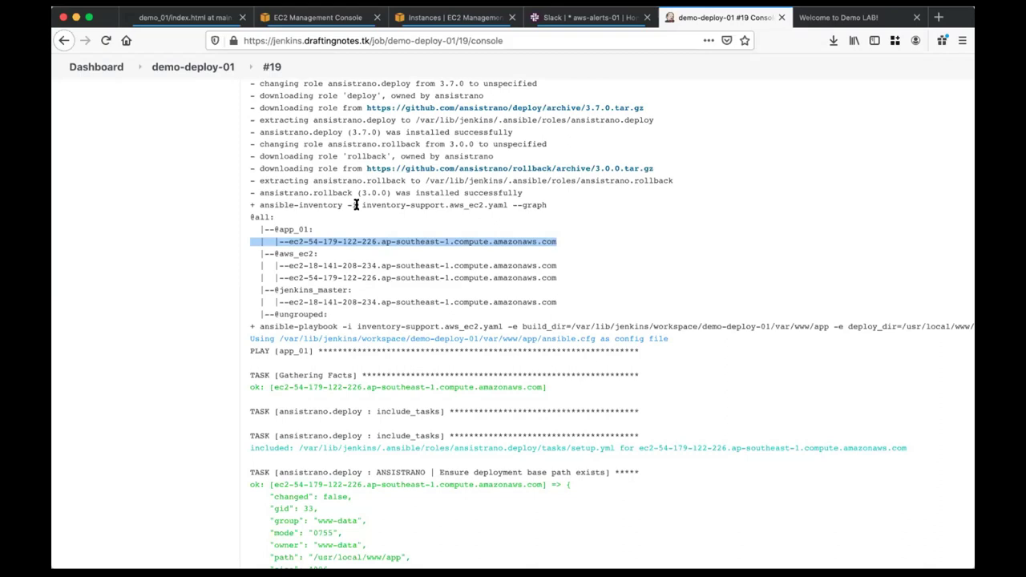
scroll(355, 204, down, 3)
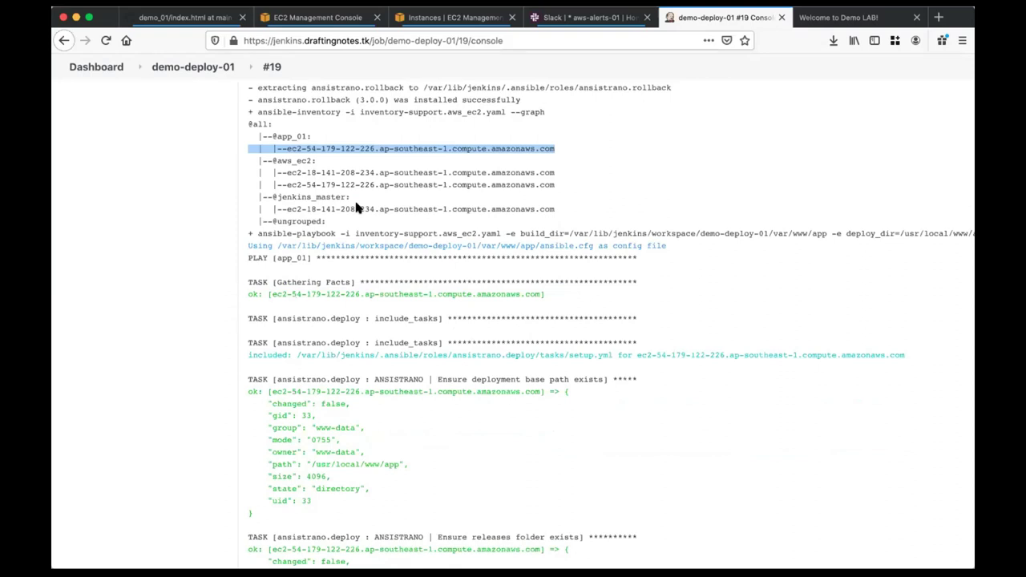
scroll(357, 209, down, 1)
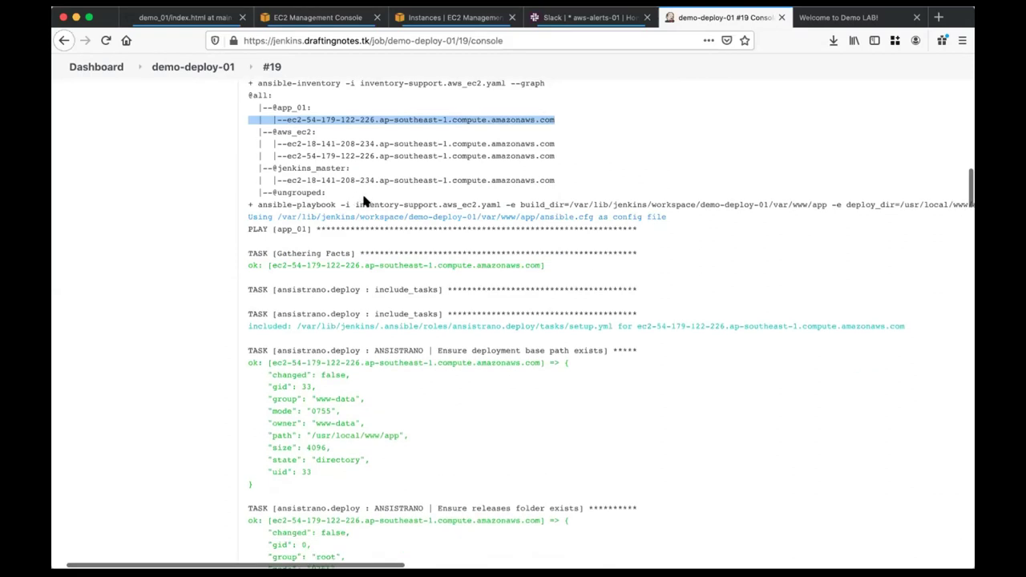
scroll(324, 199, down, 1)
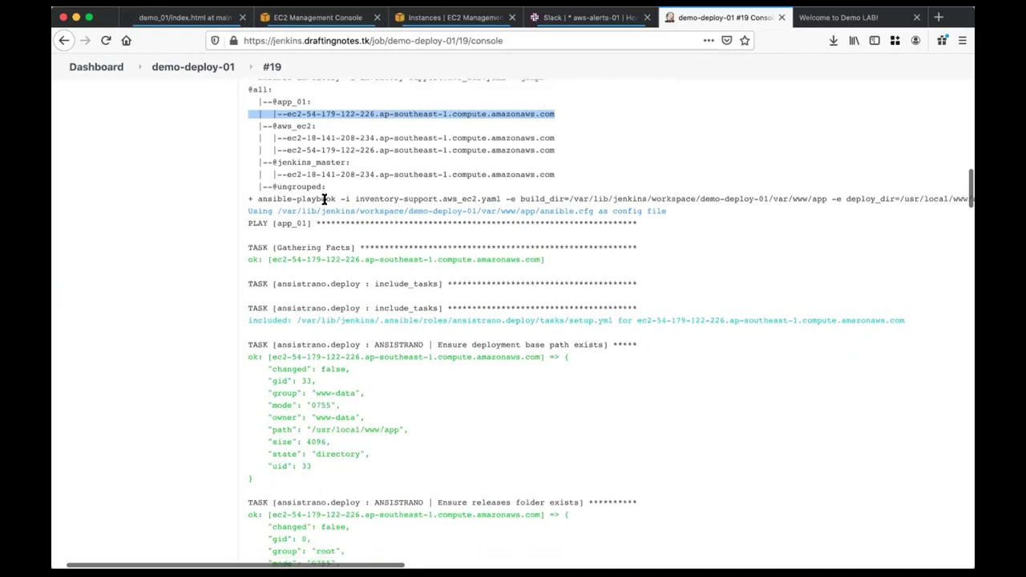
double_click(330, 114)
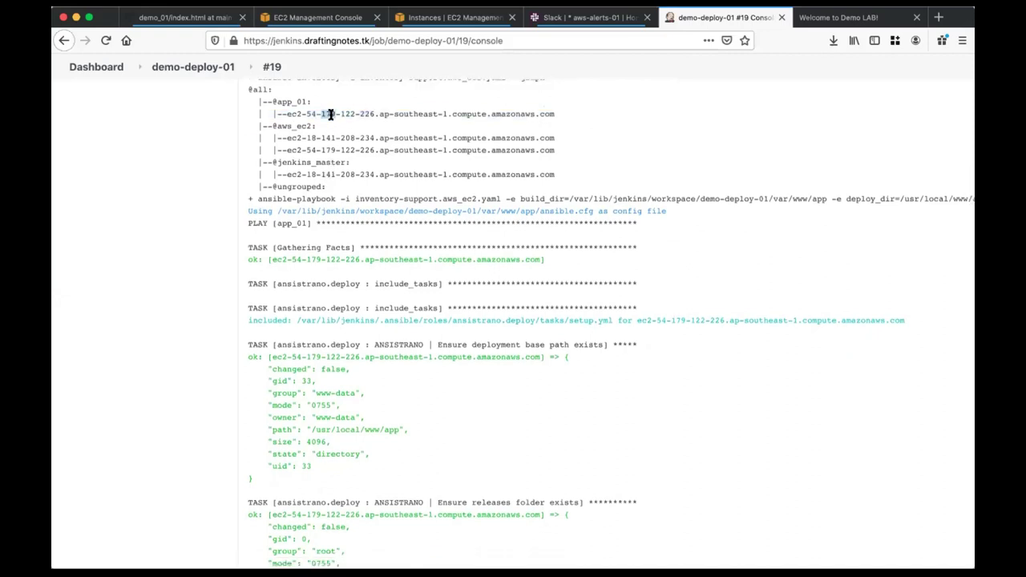
double_click(292, 102)
scroll(464, 255, right, 10)
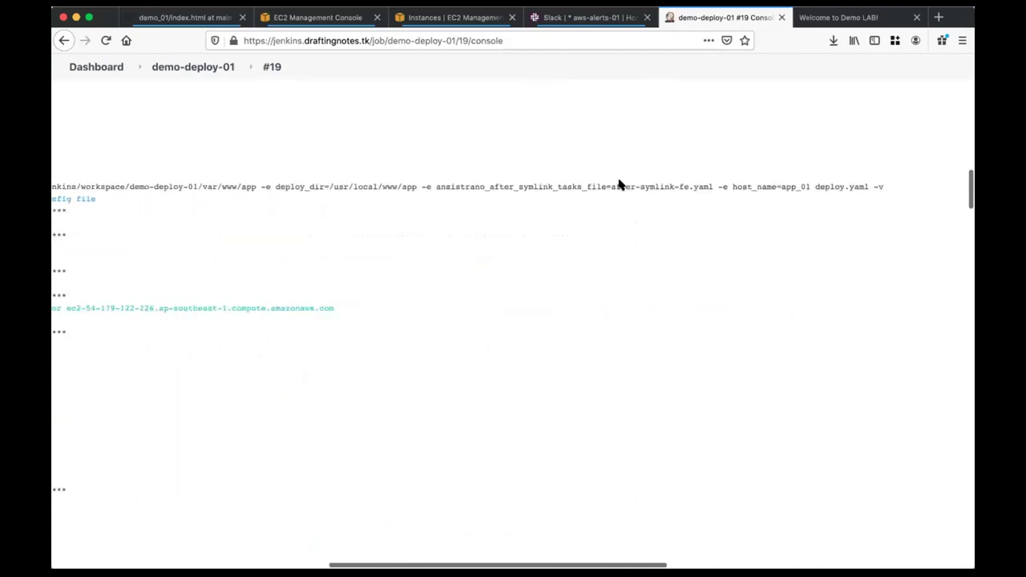
double_click(624, 186)
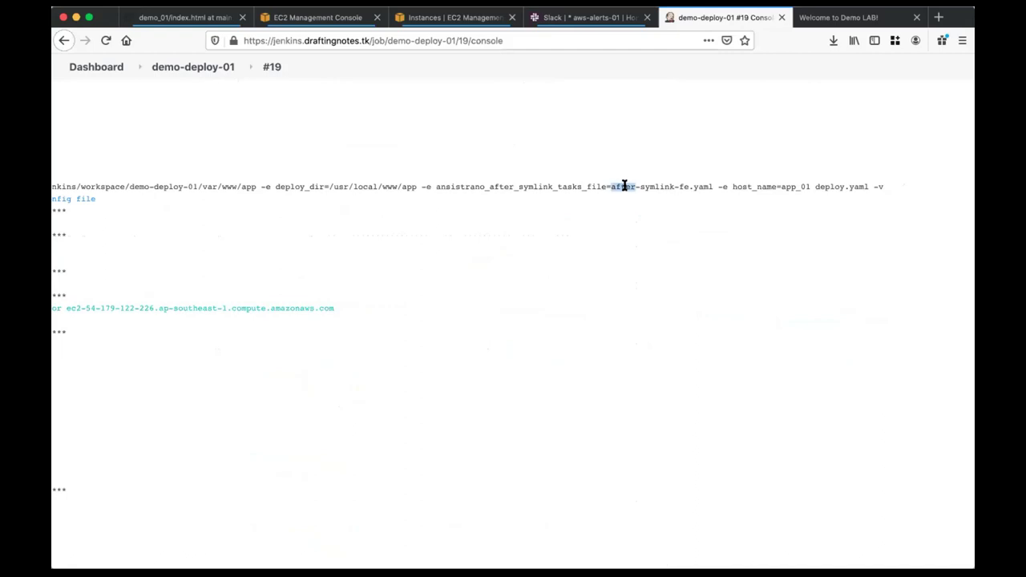
Review the Ansistrano deploy tasks in the build #19 console output, from fact gathering through release path and rsync to the symlink tasks
scroll(624, 186, left, 10)
scroll(622, 186, left, 1)
scroll(621, 189, down, 2)
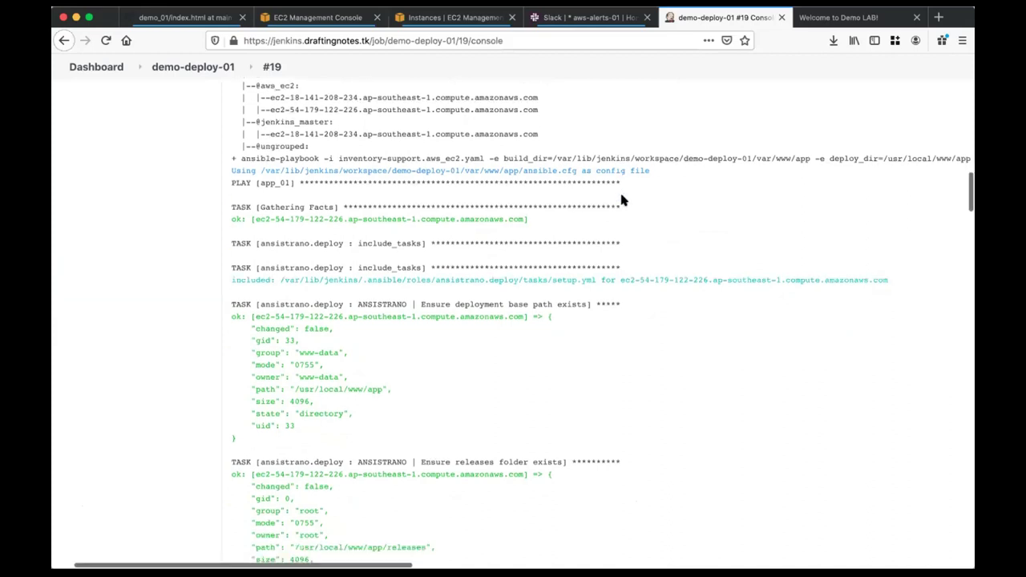
scroll(623, 200, down, 6)
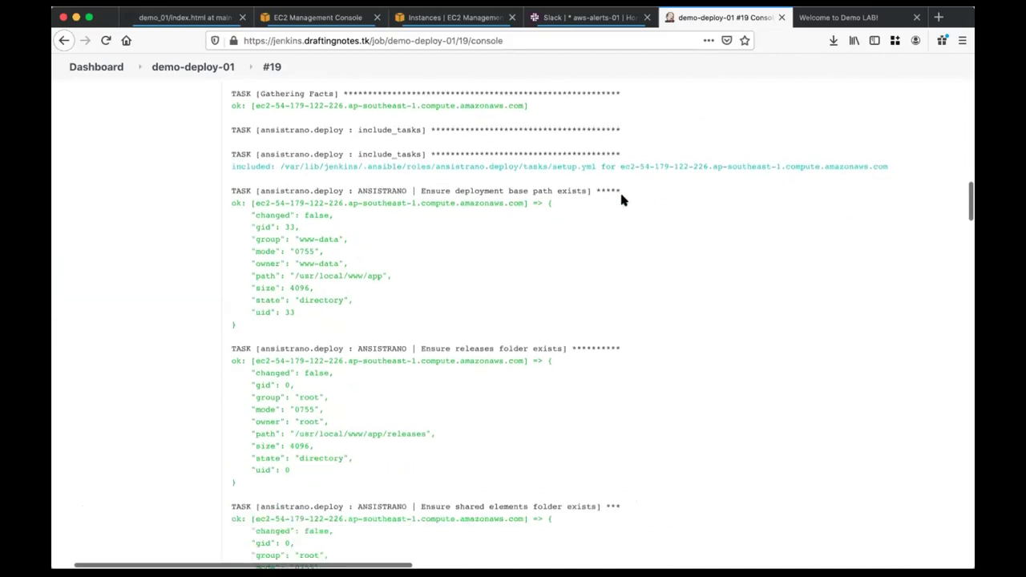
scroll(622, 200, down, 2)
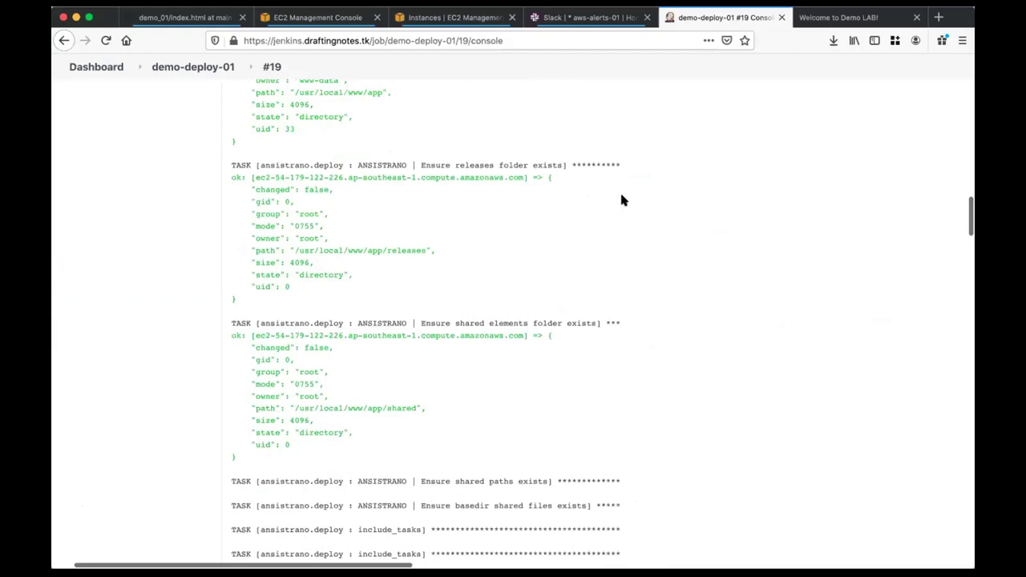
scroll(623, 200, down, 9)
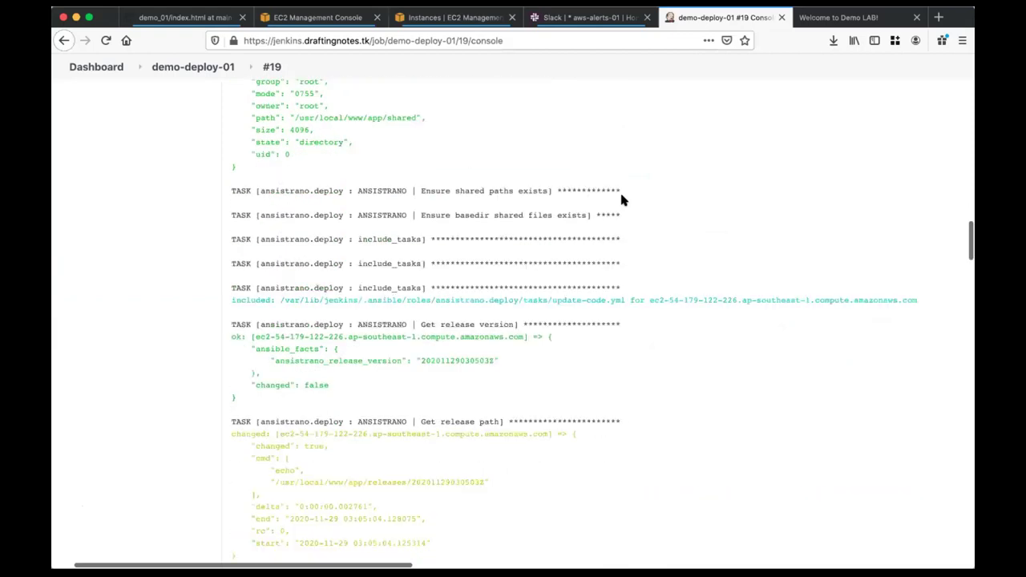
scroll(681, 129, down, 5)
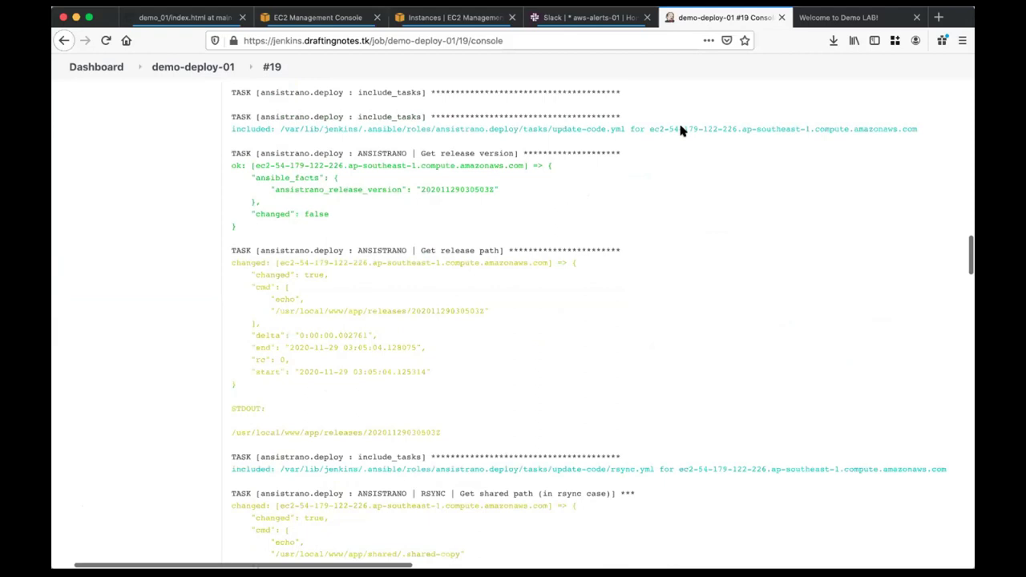
scroll(604, 159, down, 15)
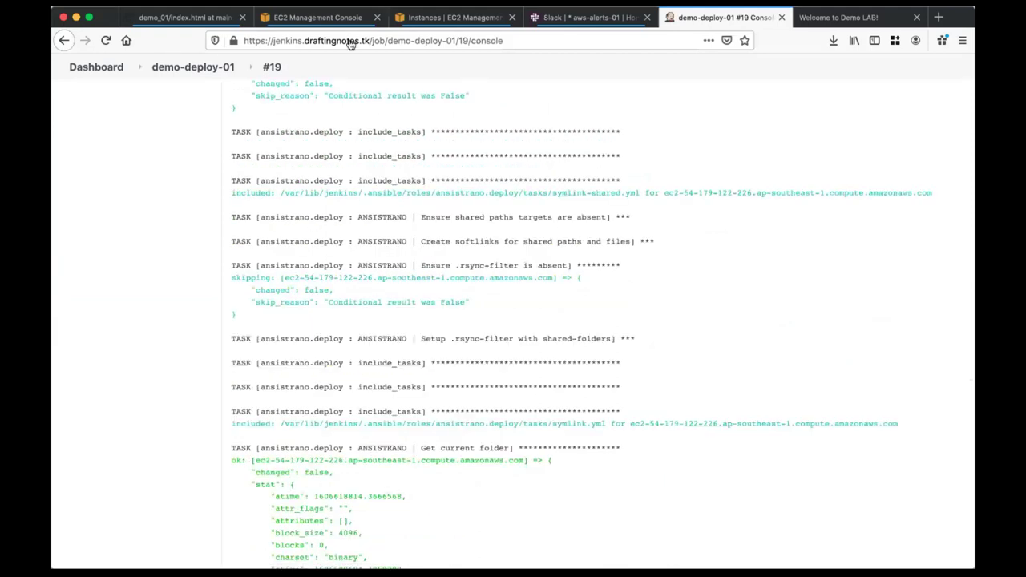
Open the build #19 status page, then highlight the "Welcome to tel4vn" line on the demo site
click(268, 68)
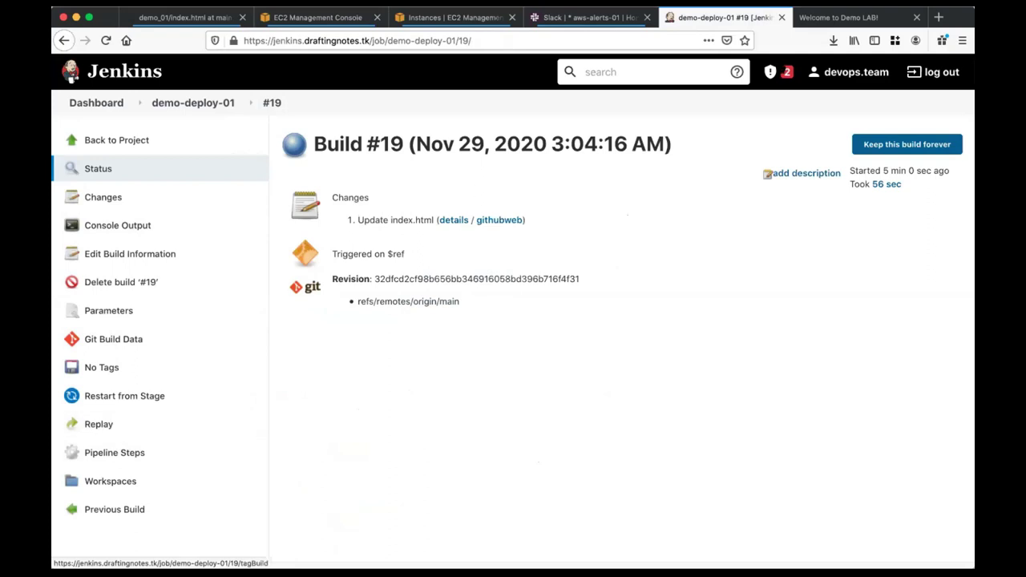
click(843, 17)
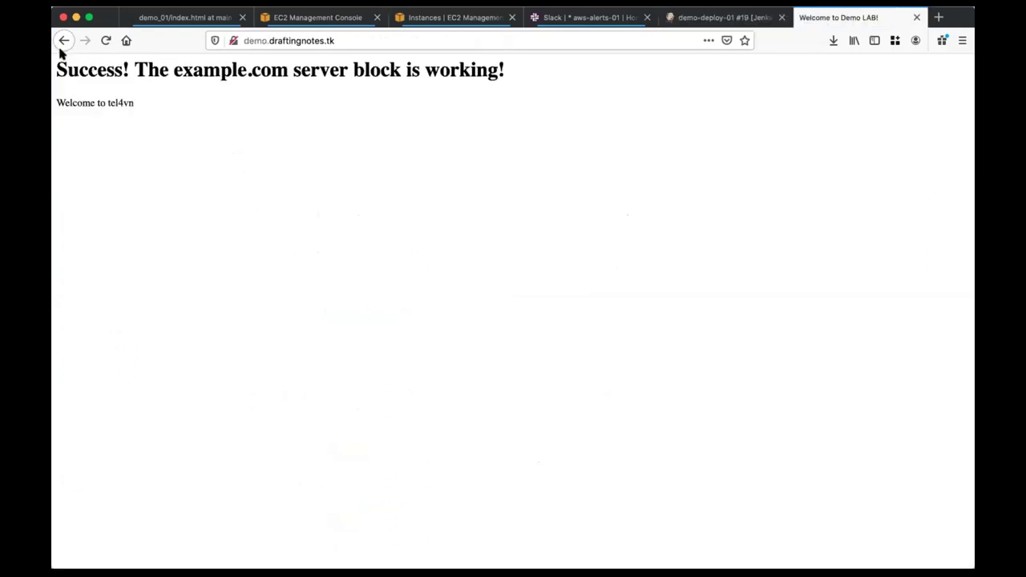
triple_click(97, 103)
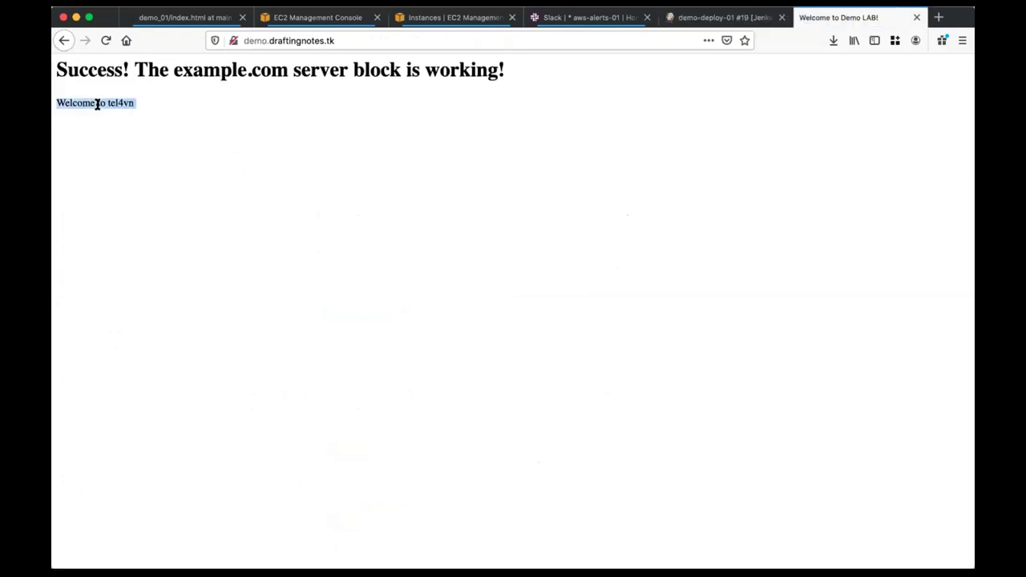
click(138, 109)
drag(57, 103, 156, 103)
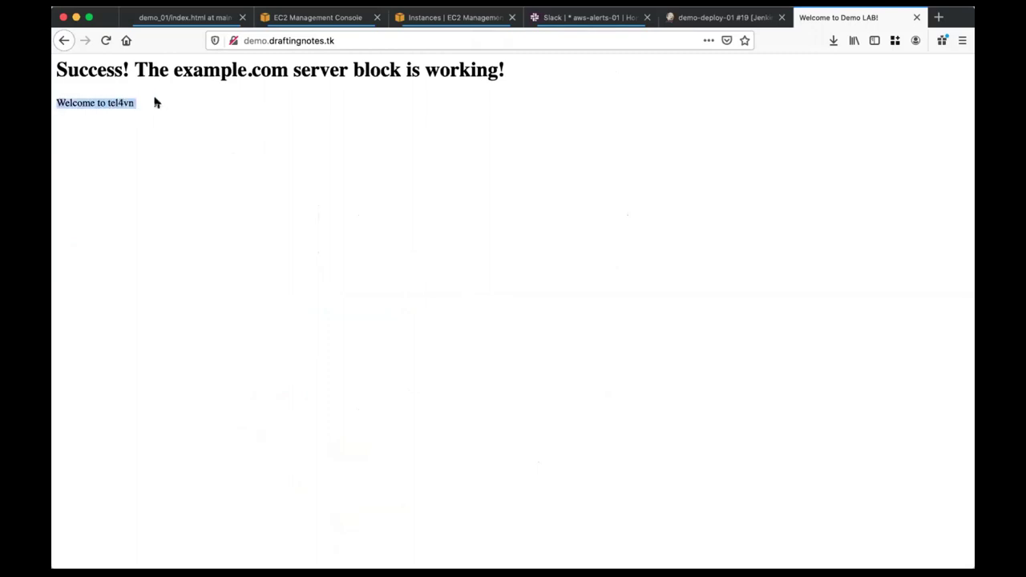
Replay demo-deploy-01 build #19 after looking through its main pipeline script
click(741, 25)
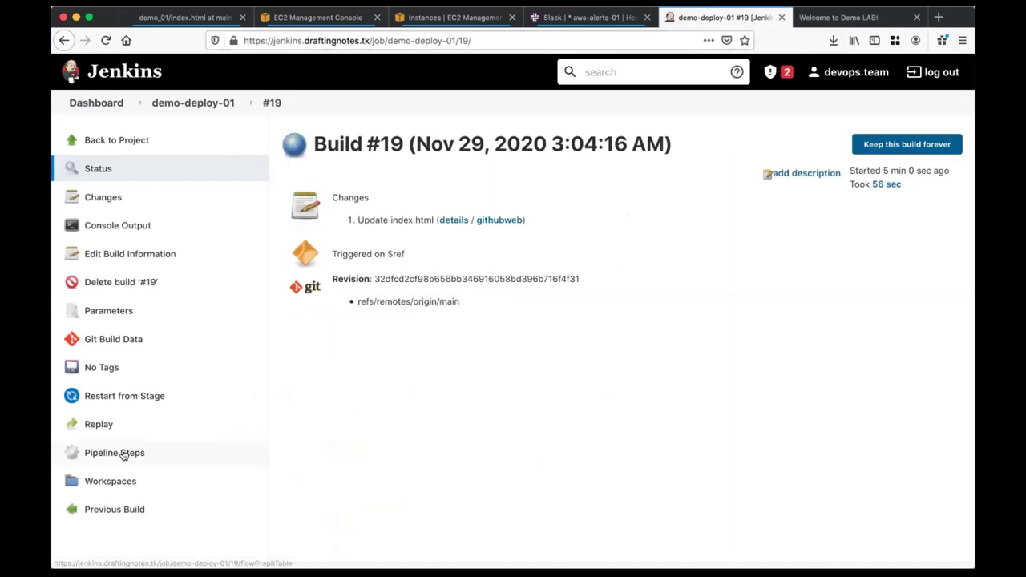
click(101, 431)
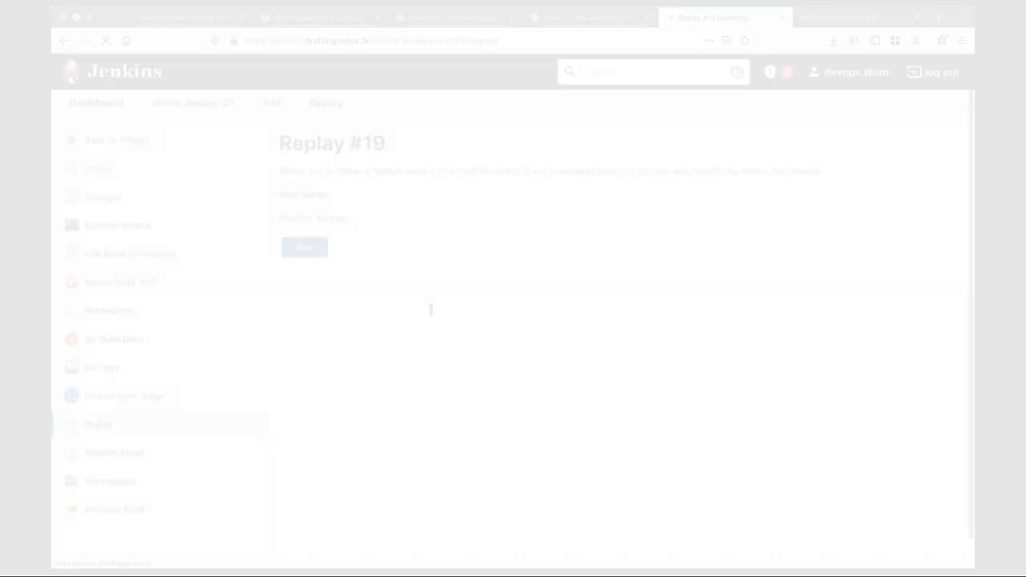
scroll(463, 246, down, 2)
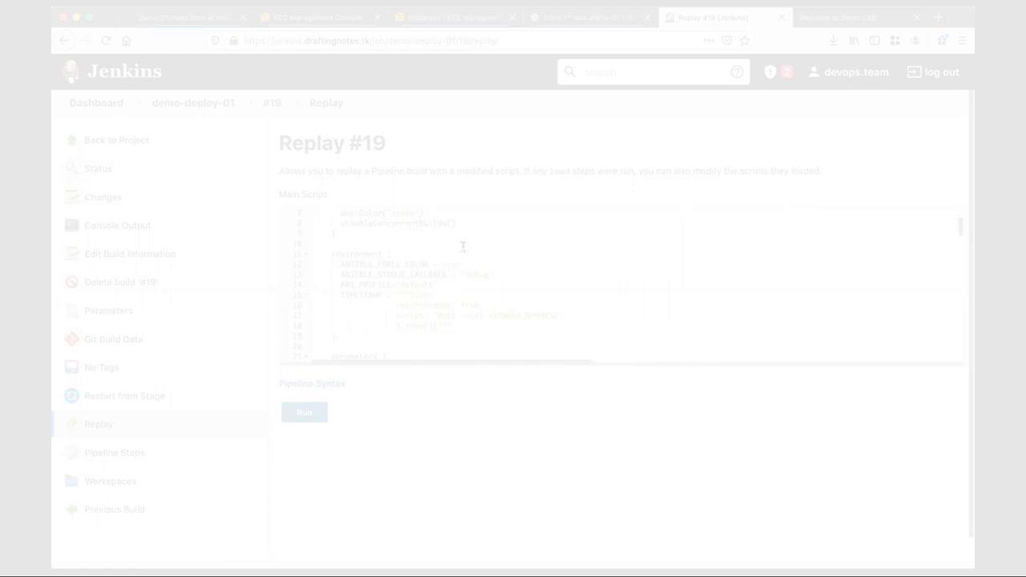
scroll(463, 246, down, 15)
scroll(463, 247, up, 15)
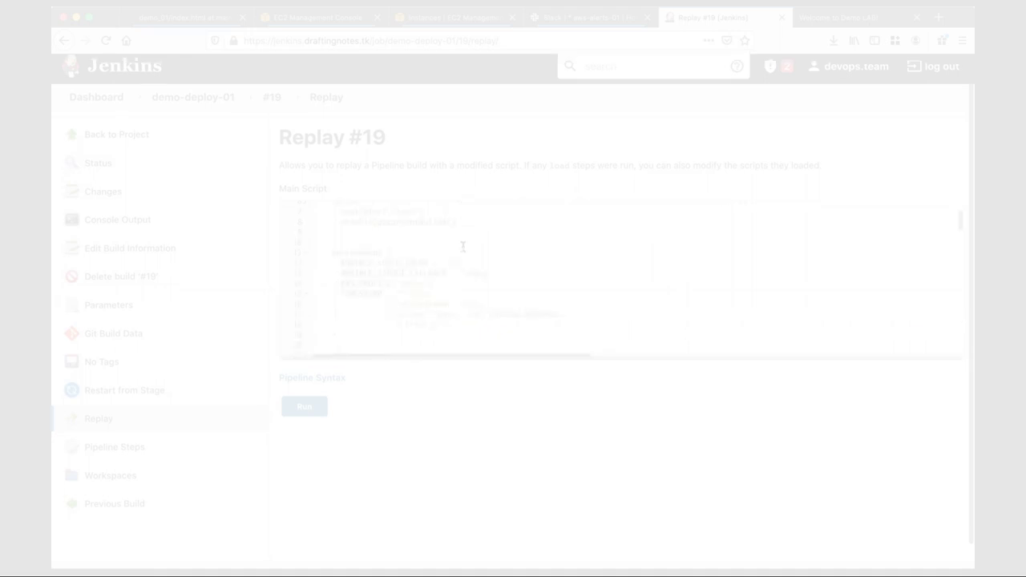
scroll(463, 246, down, 3)
click(449, 281)
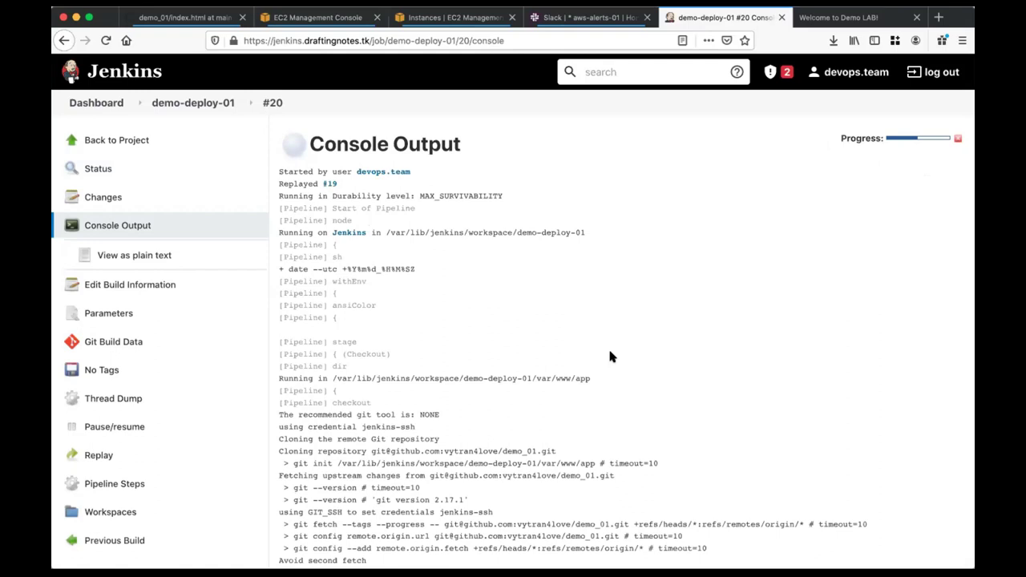
Review the build #20 console output to its end and add a check mark reaction to its alert in the aws-alerts-01 Slack channel
scroll(564, 286, down, 20)
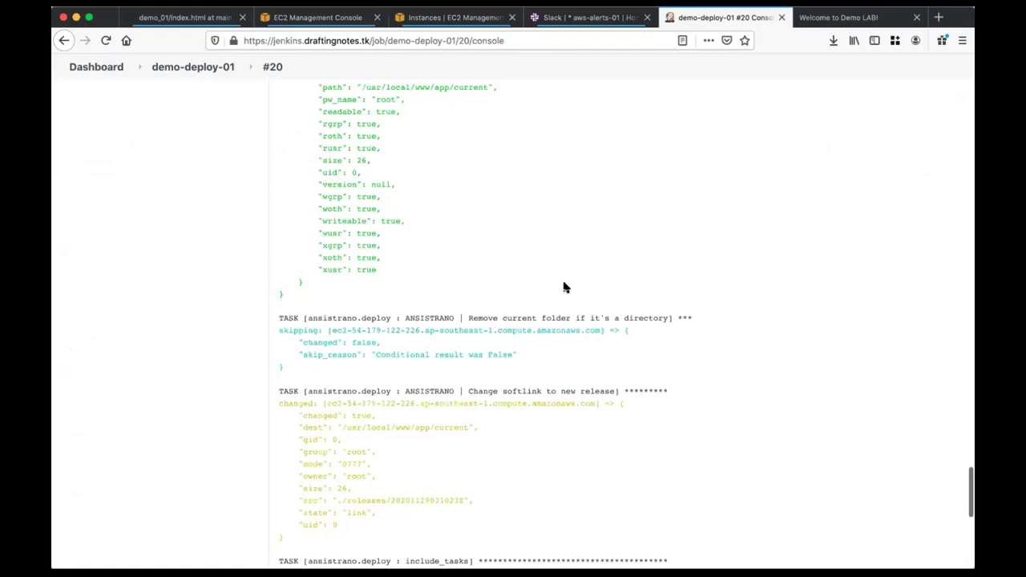
scroll(434, 422, down, 10)
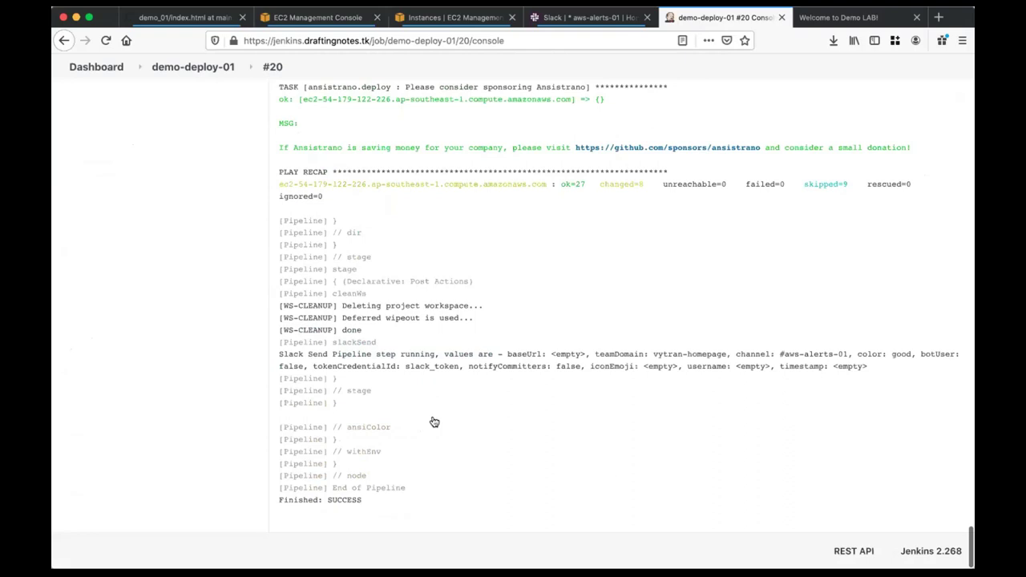
key(ctrl+shift+Tab)
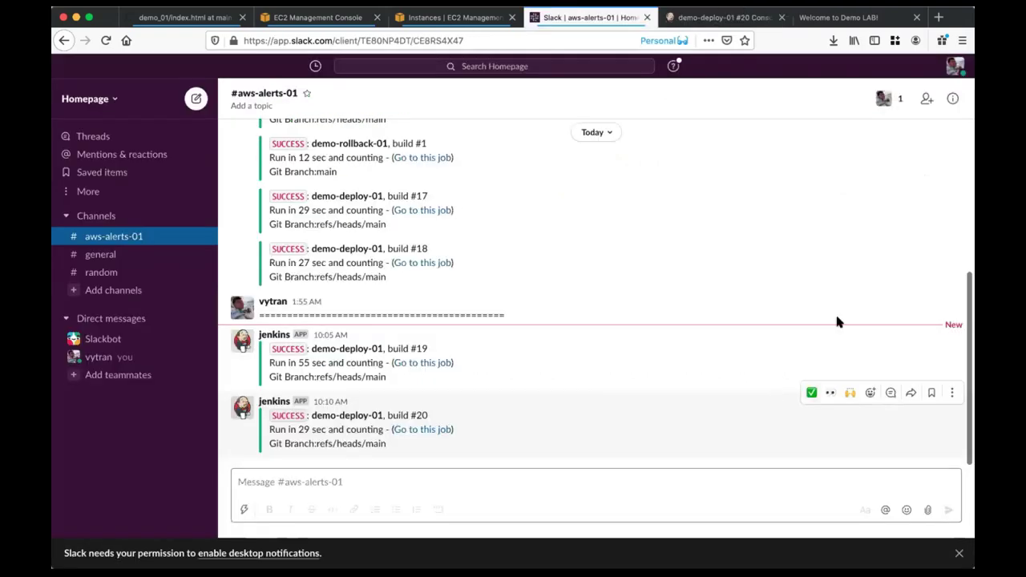
click(812, 392)
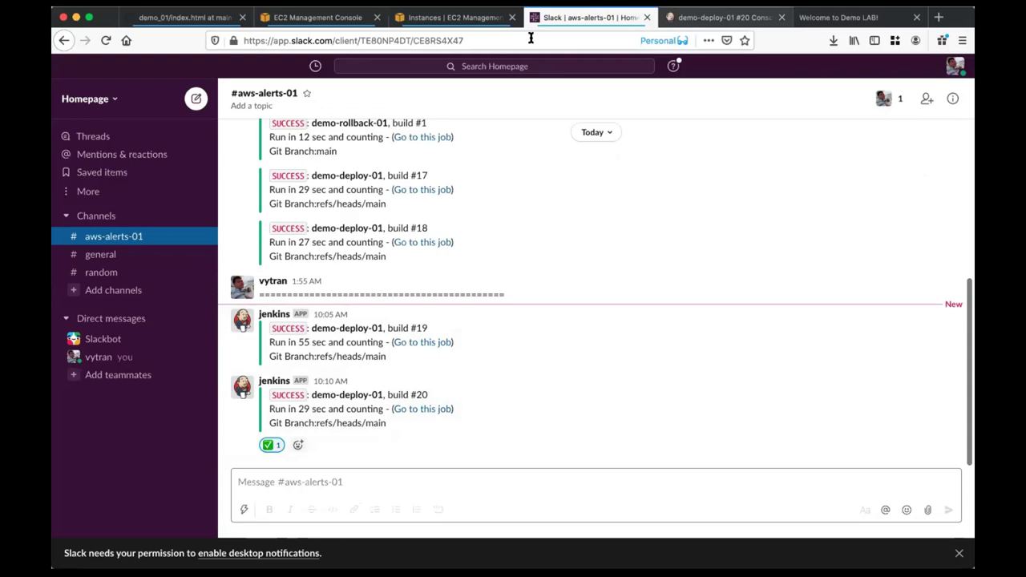
View the demo site at demo.draftingnotes.tk after the replayed build
key(super+9)
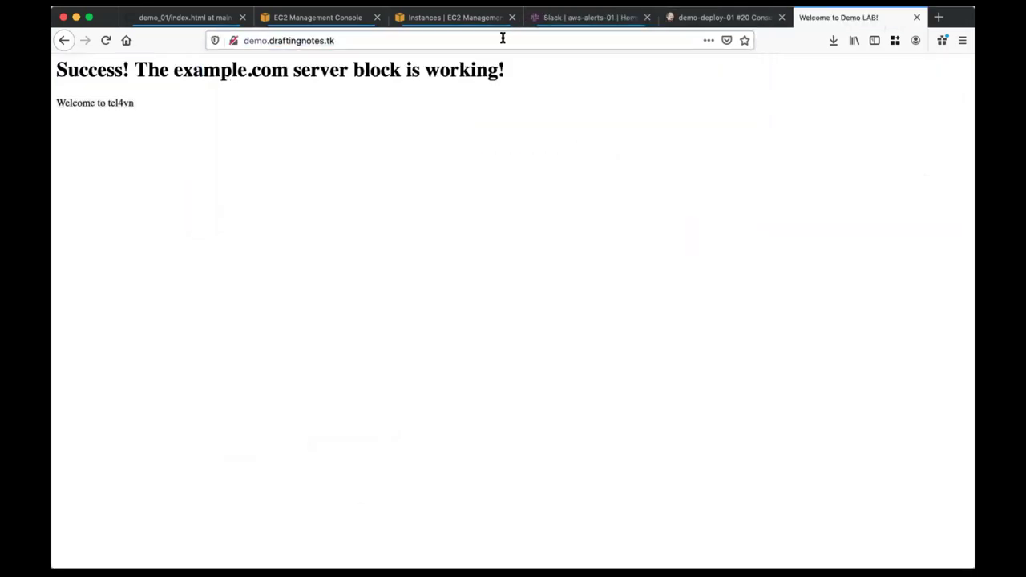
key(super+l)
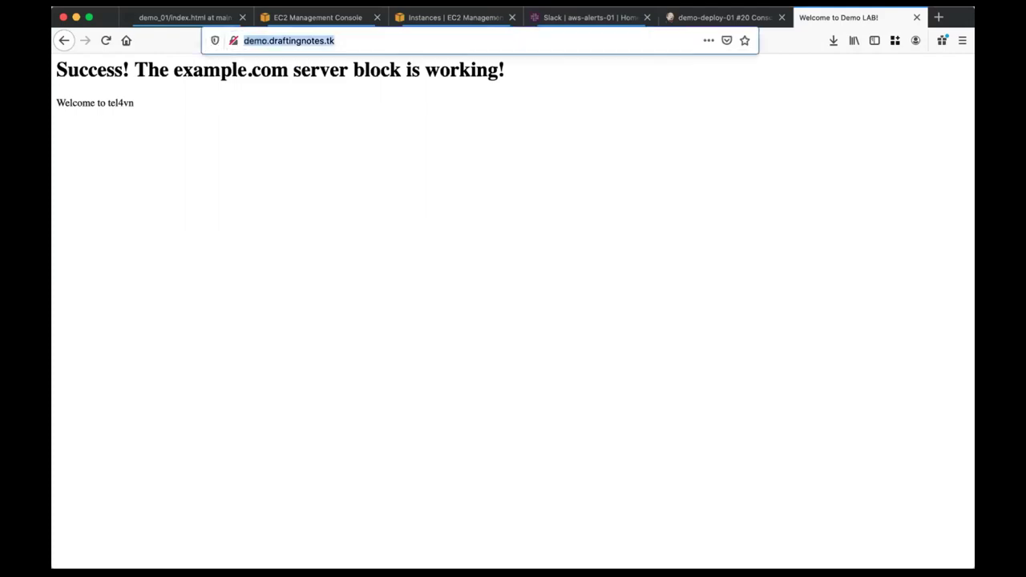
key(Escape)
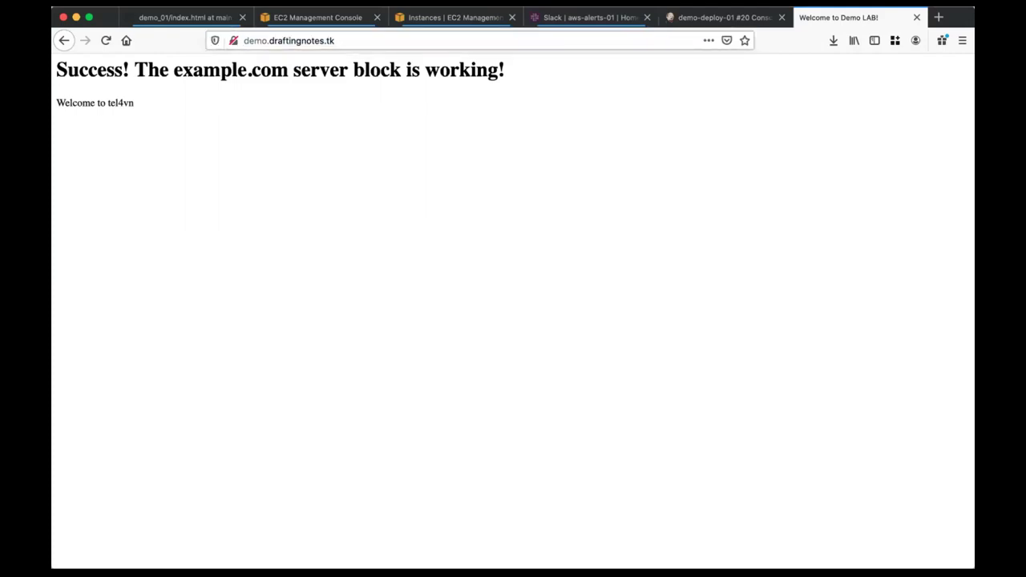
key(super+l)
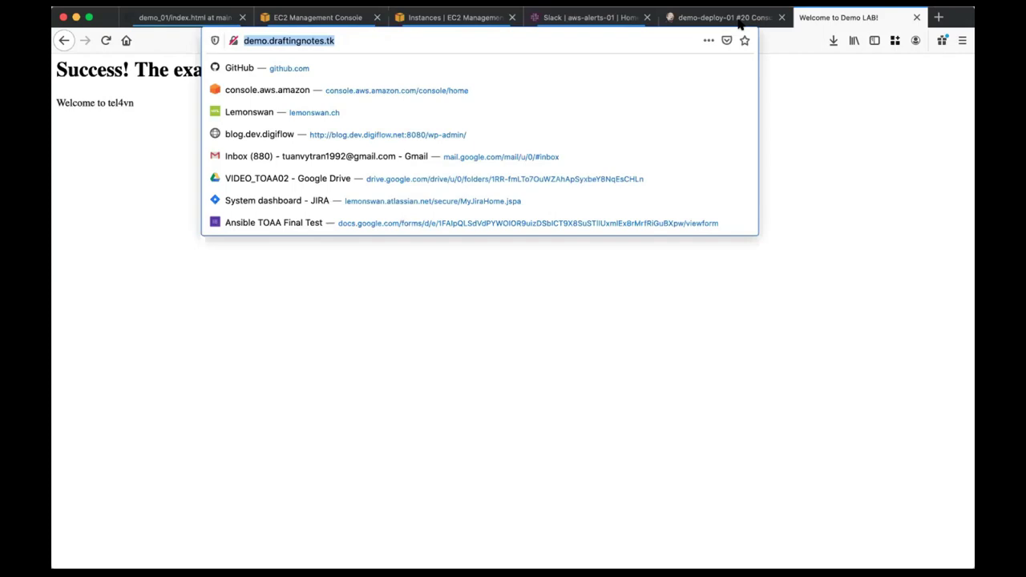
key(Escape)
Go back through the build #20 console output from the Slack notification up to the Ansistrano setup tasks
click(722, 17)
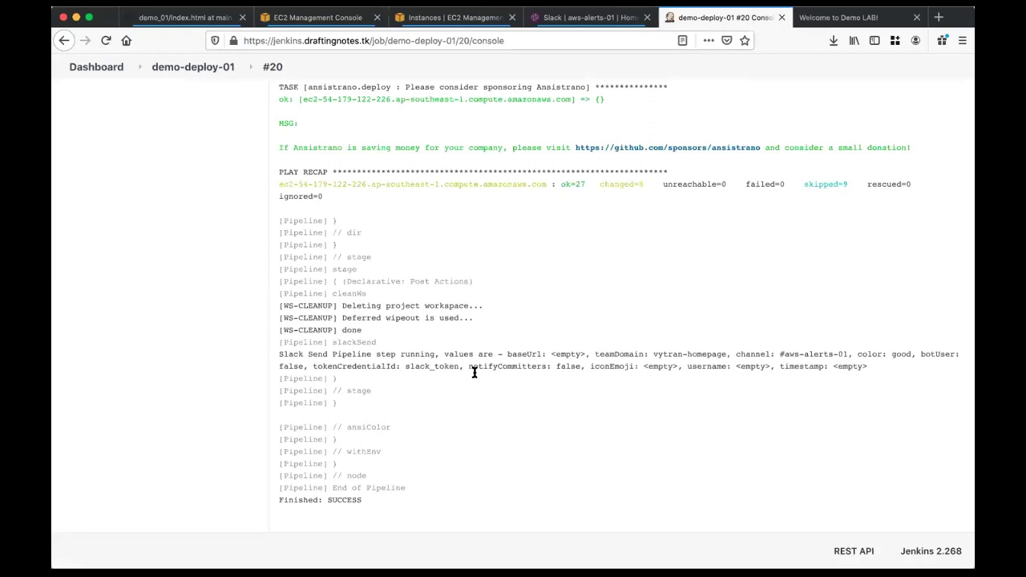
scroll(474, 372, up, 10)
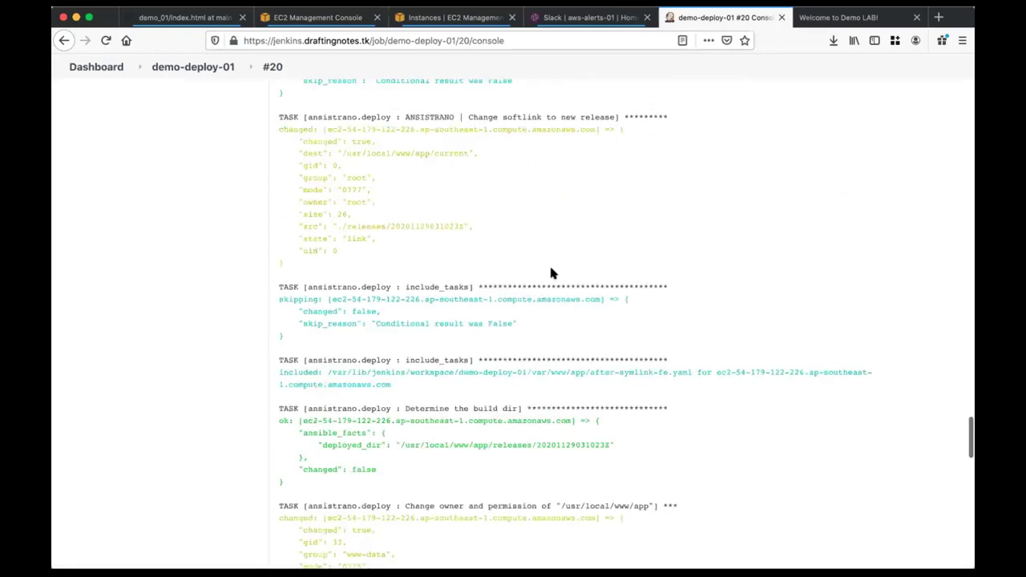
scroll(551, 270, up, 10)
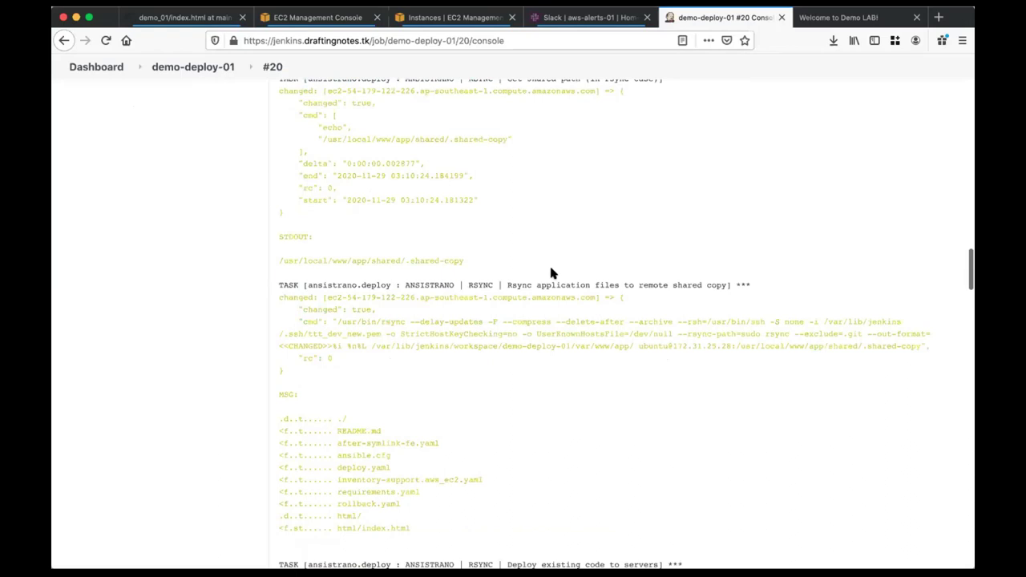
scroll(551, 274, up, 10)
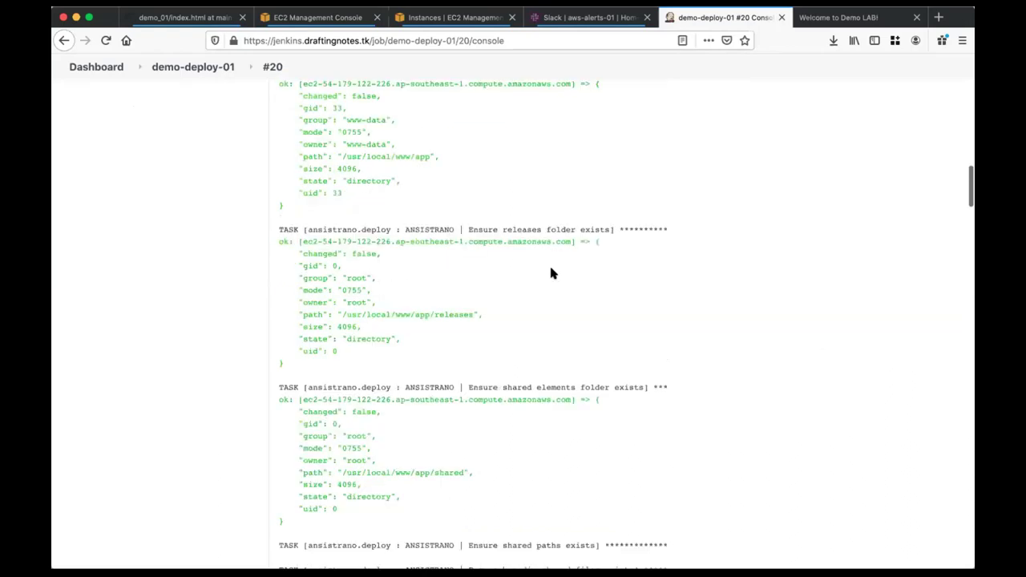
scroll(551, 273, up, 2)
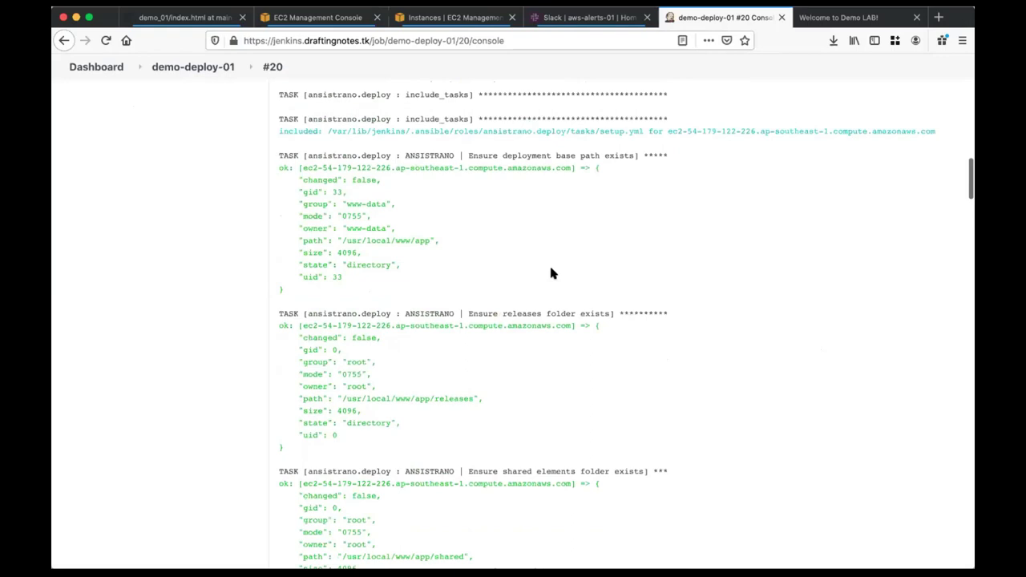
Review the build #20 console output through the rsync and symlink tasks, and return to the Deploy stage's role installation and inventory output
scroll(551, 274, down, 10)
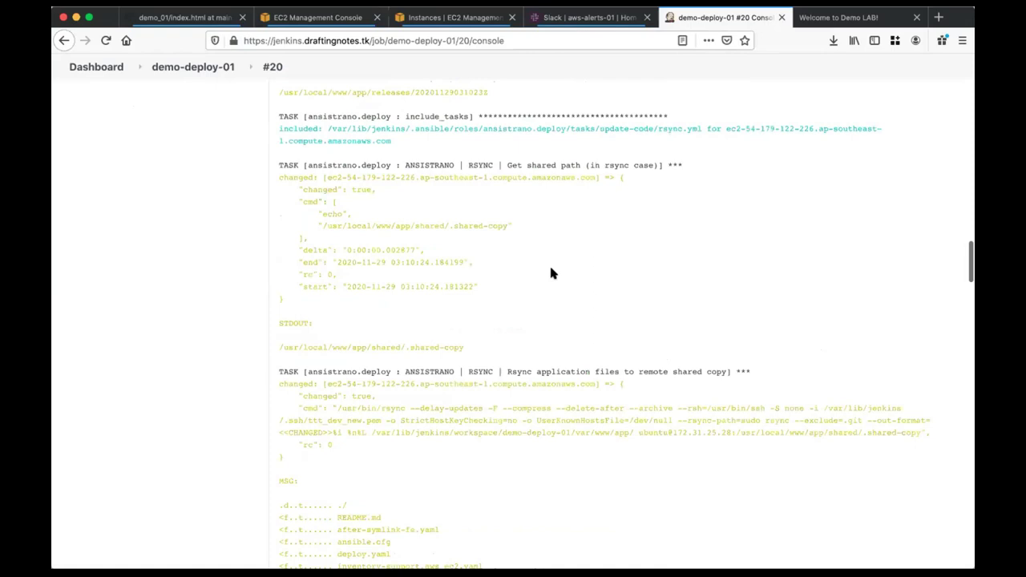
scroll(551, 270, down, 10)
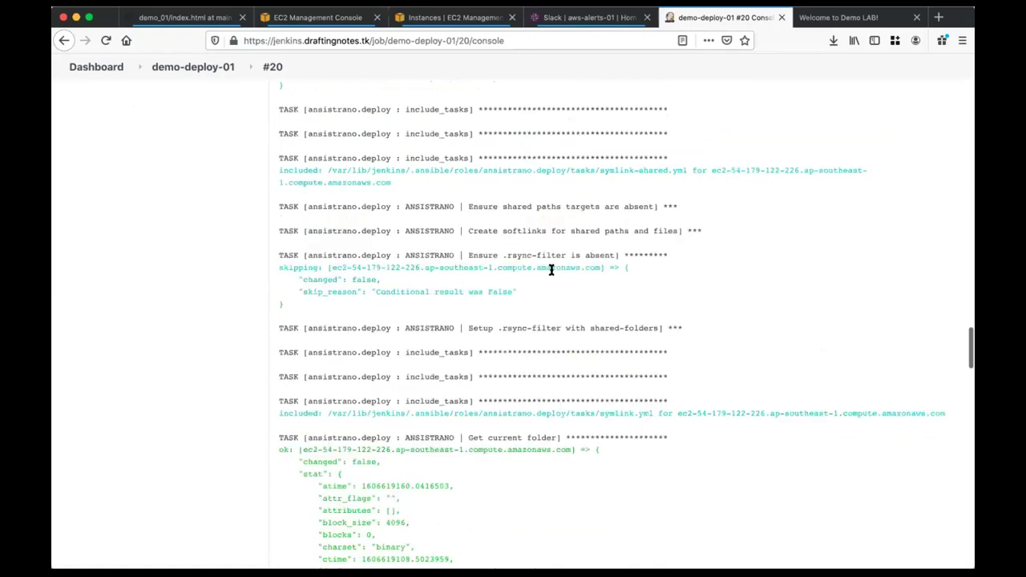
scroll(551, 272, up, 20)
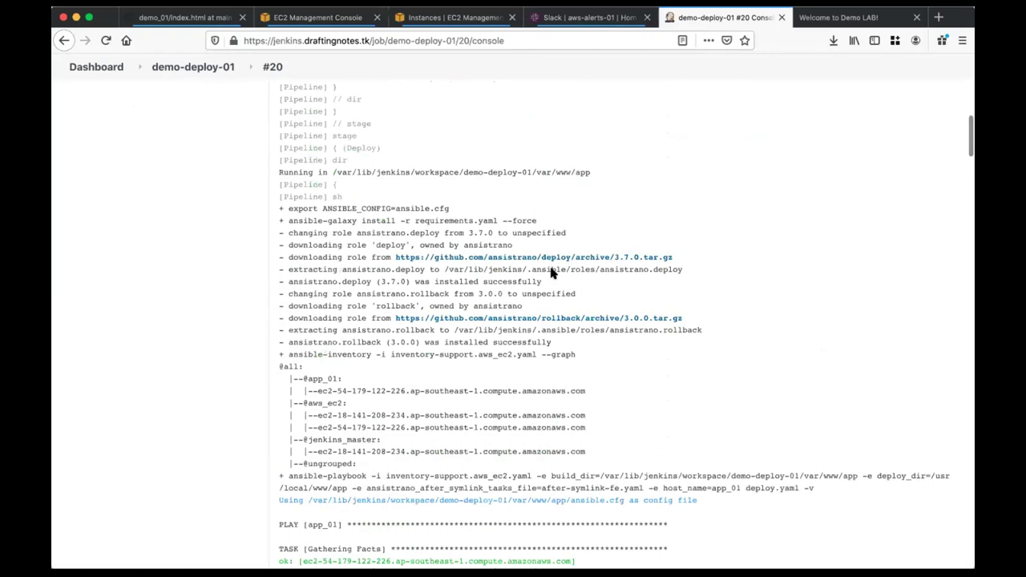
scroll(511, 109, up, 2)
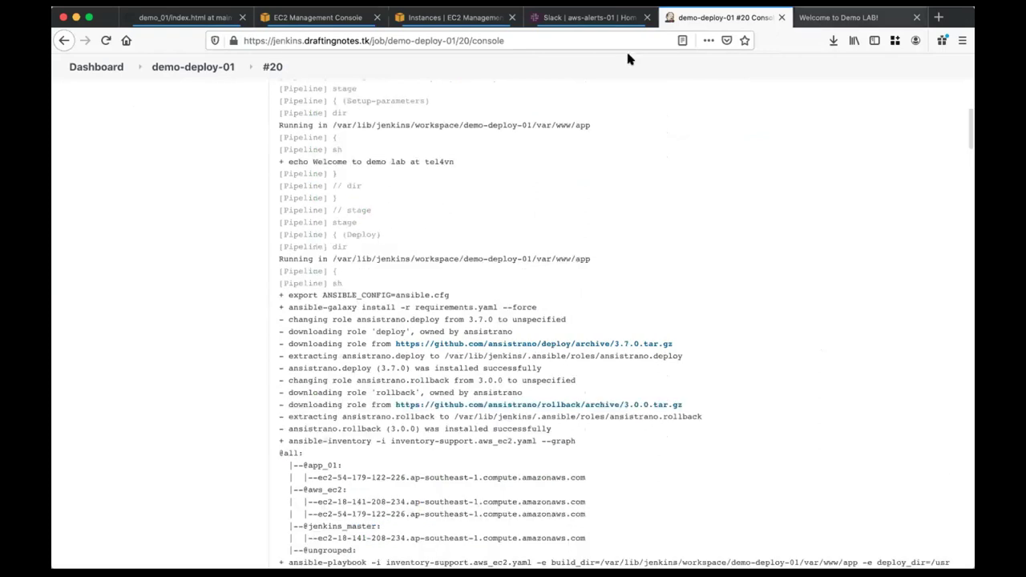
View the demo site, close its page in Firefox, and switch to Chrome with demo.draftingnotes.tk open
key(ctrl+Tab)
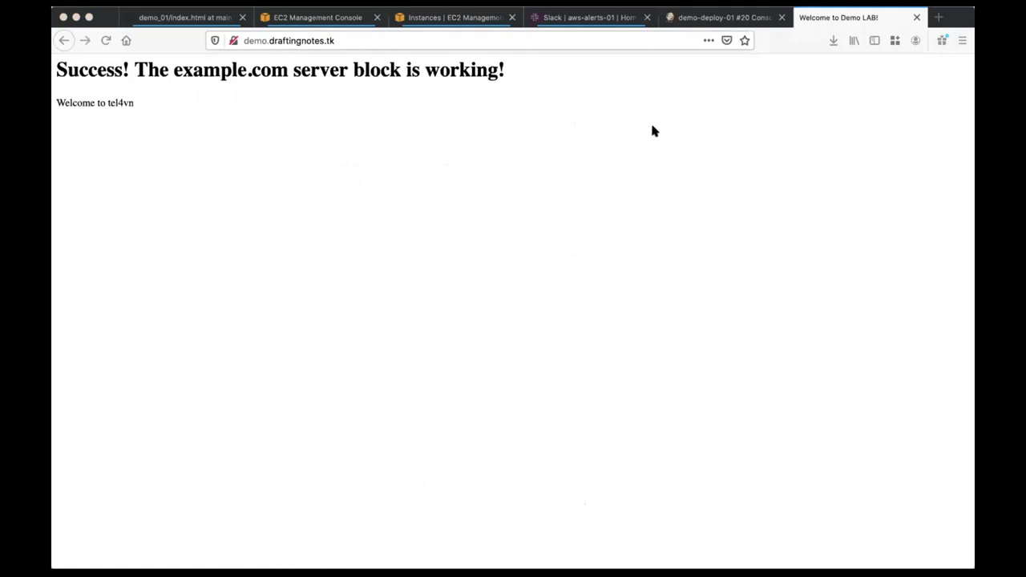
click(918, 18)
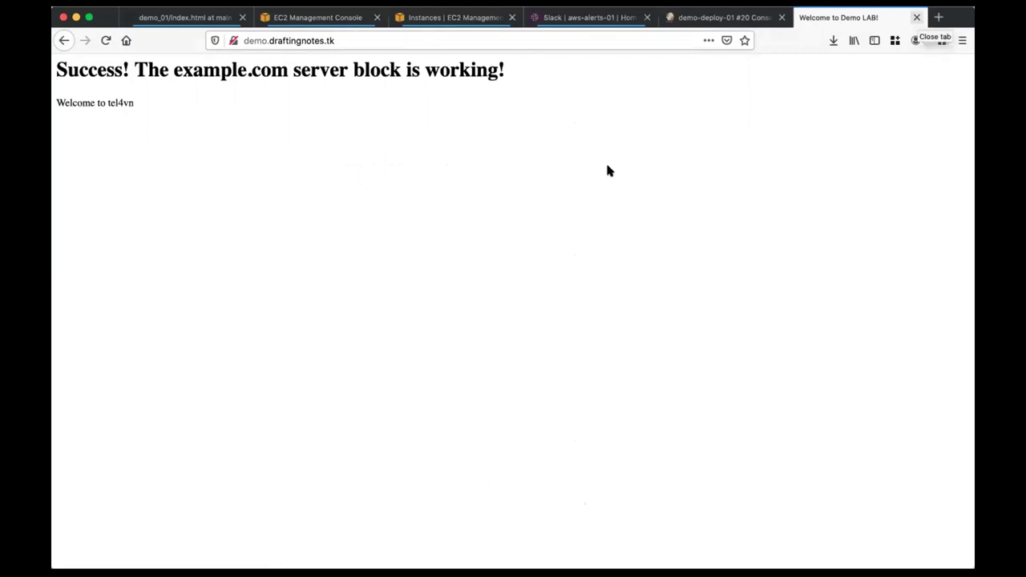
key(super+shift+4)
key(super+w)
key(Escape)
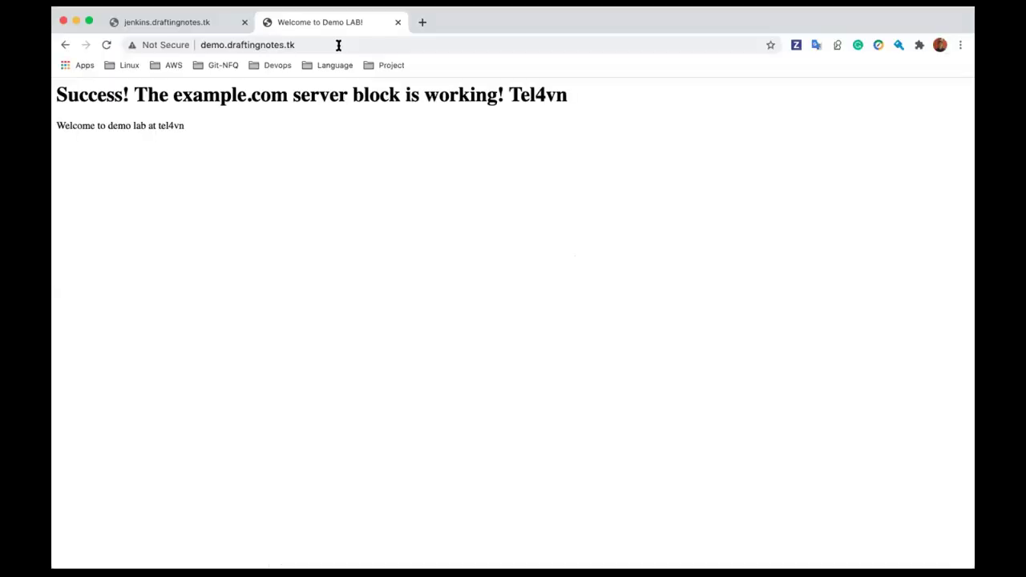
Reload demo.draftingnotes.tk and highlight the welcome line below the heading
click(338, 46)
key(Return)
click(339, 46)
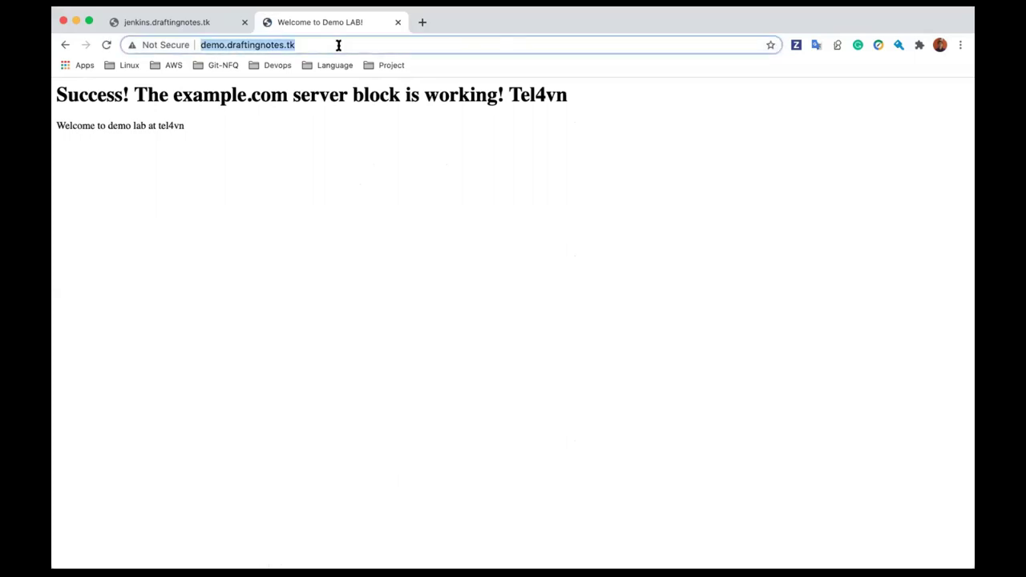
key(Return)
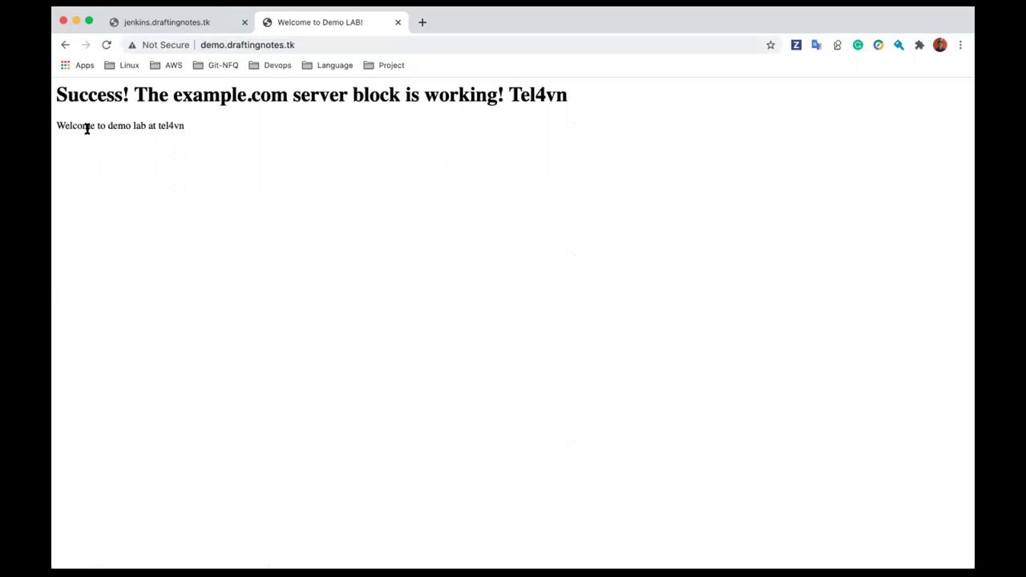
triple_click(86, 128)
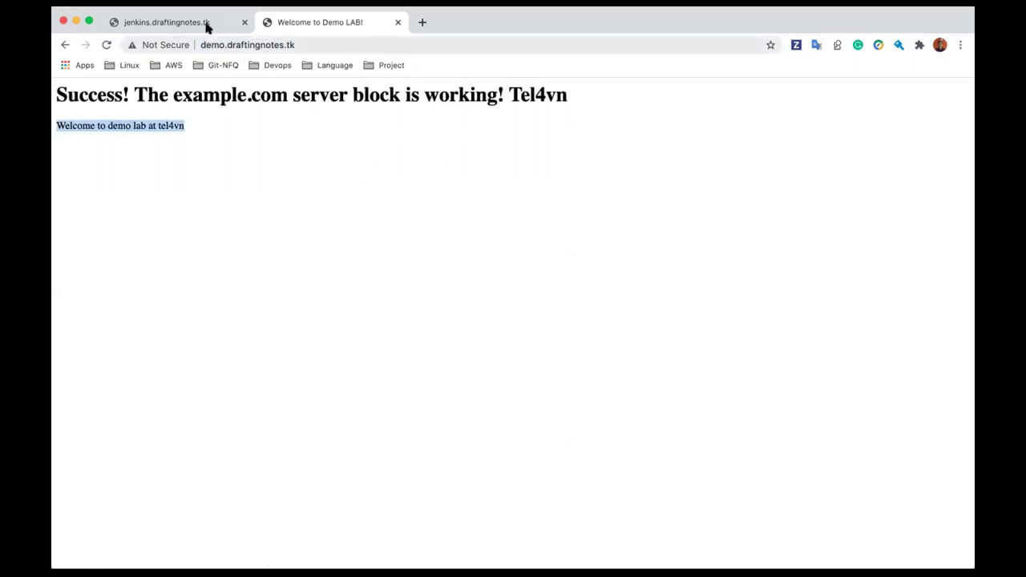
key(ctrl+shift+Tab)
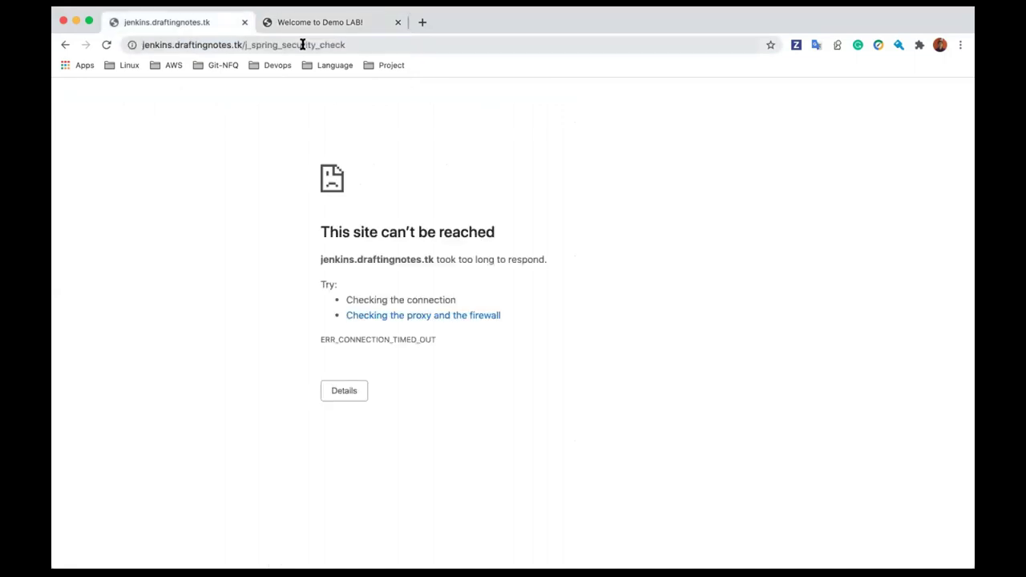
double_click(378, 46)
key(BackSpace)
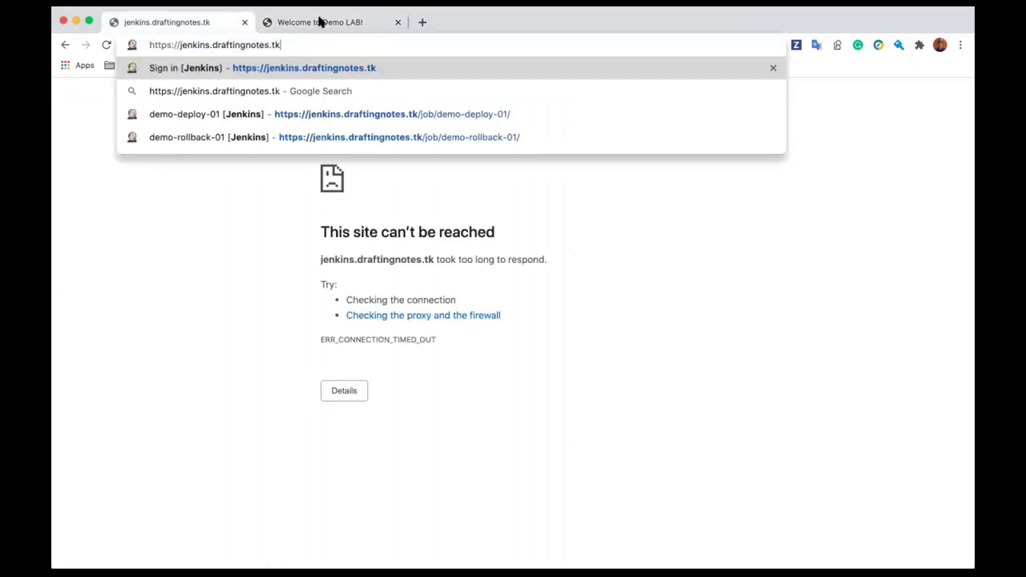
key(Return)
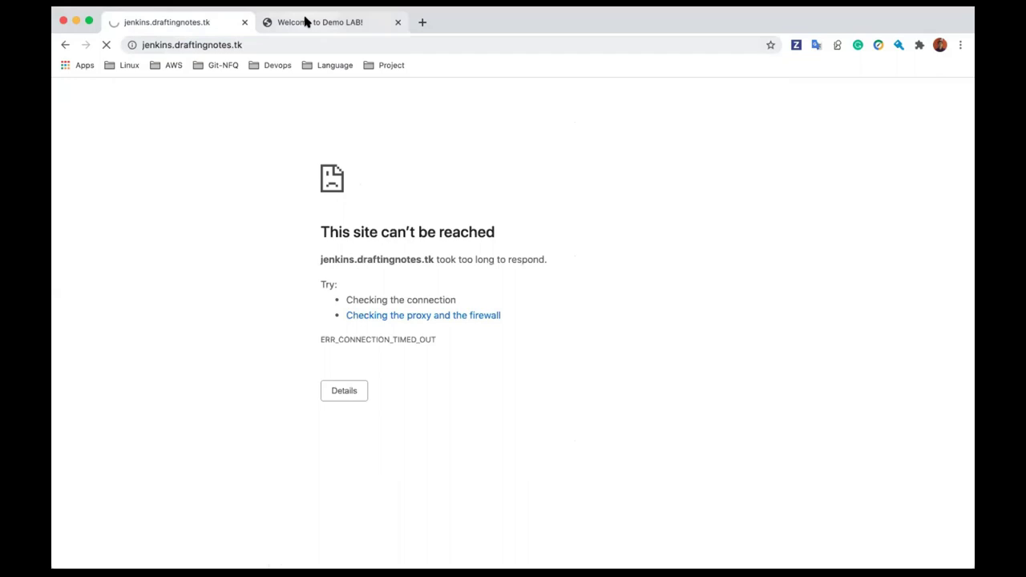
click(305, 22)
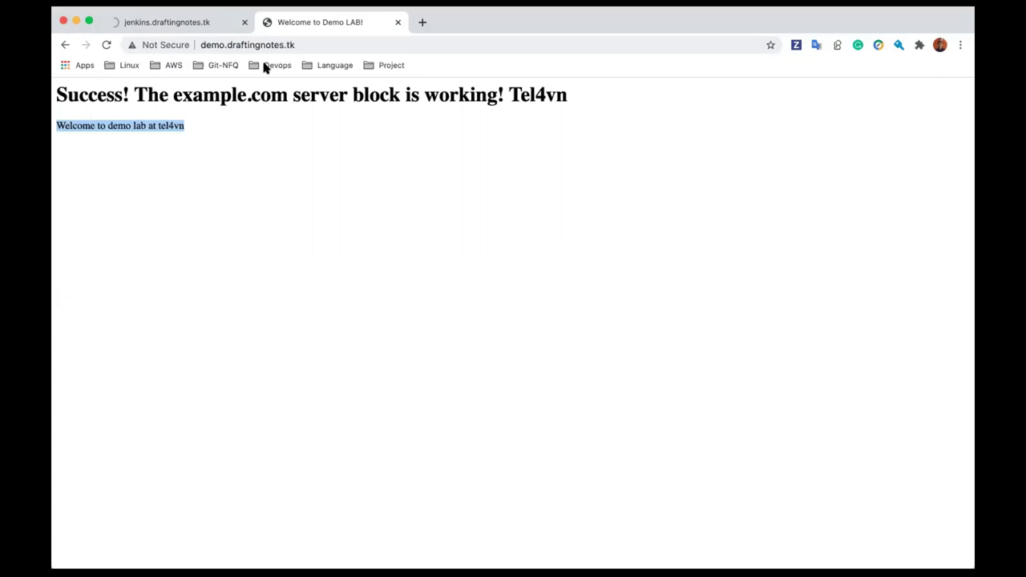
click(247, 177)
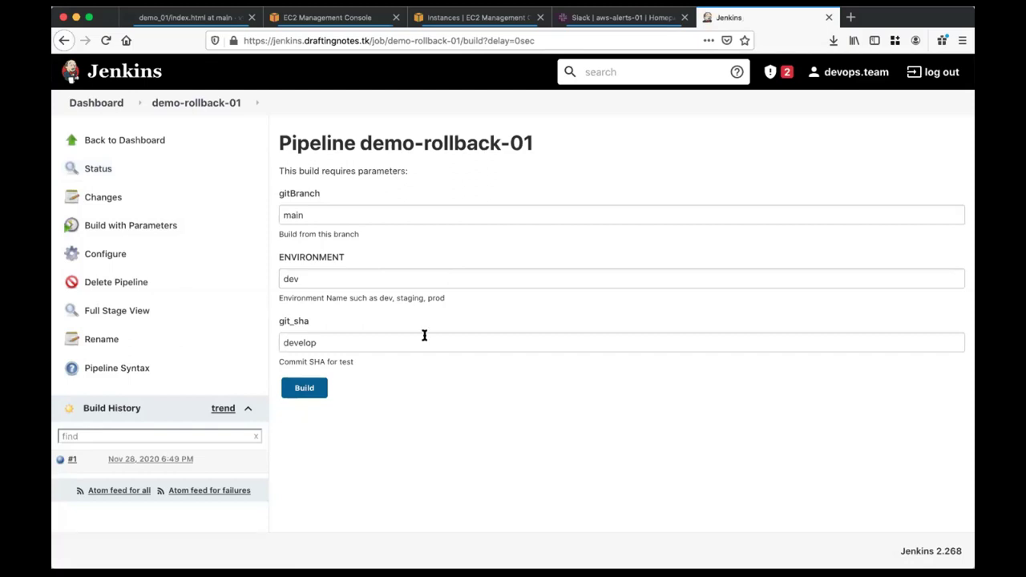
Build the demo-rollback-01 pipeline with gitBranch main, ENVIRONMENT dev and git_sha develop, and open the new build's page
click(318, 387)
click(318, 388)
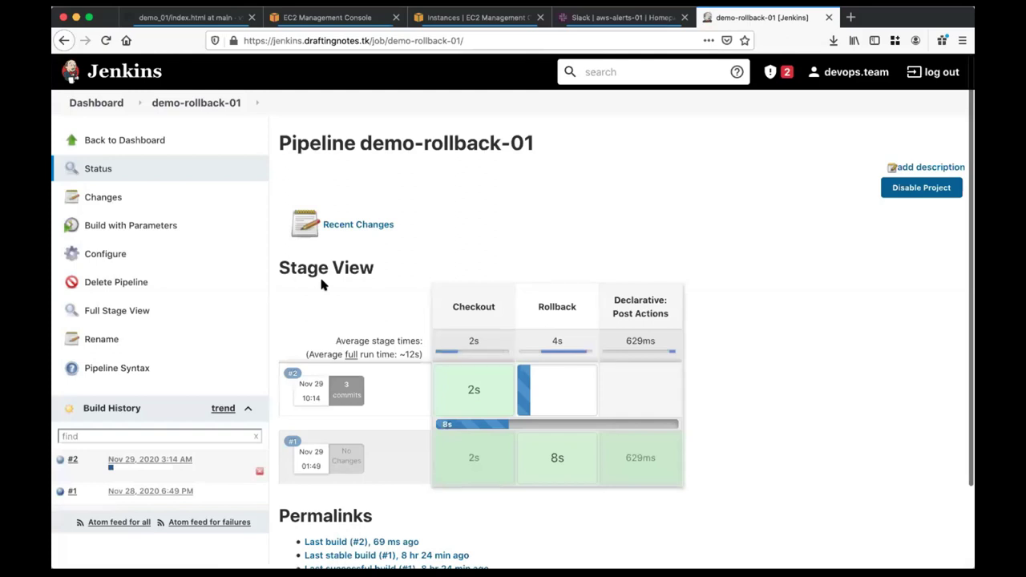
click(471, 308)
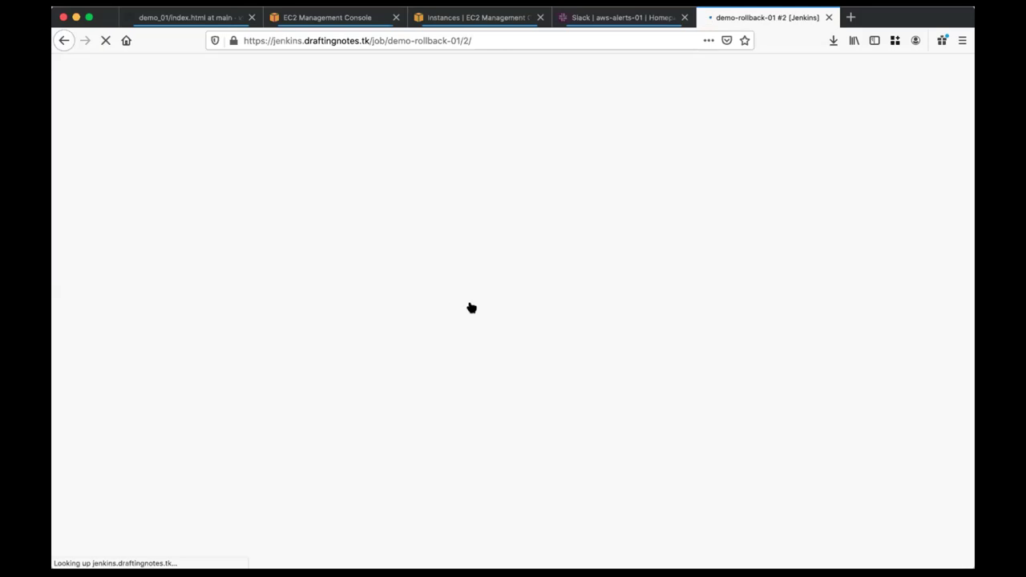
Add a 100 emoji reaction to the demo-rollback-01 build #2 alert in the aws-alerts-01 Slack channel
click(646, 19)
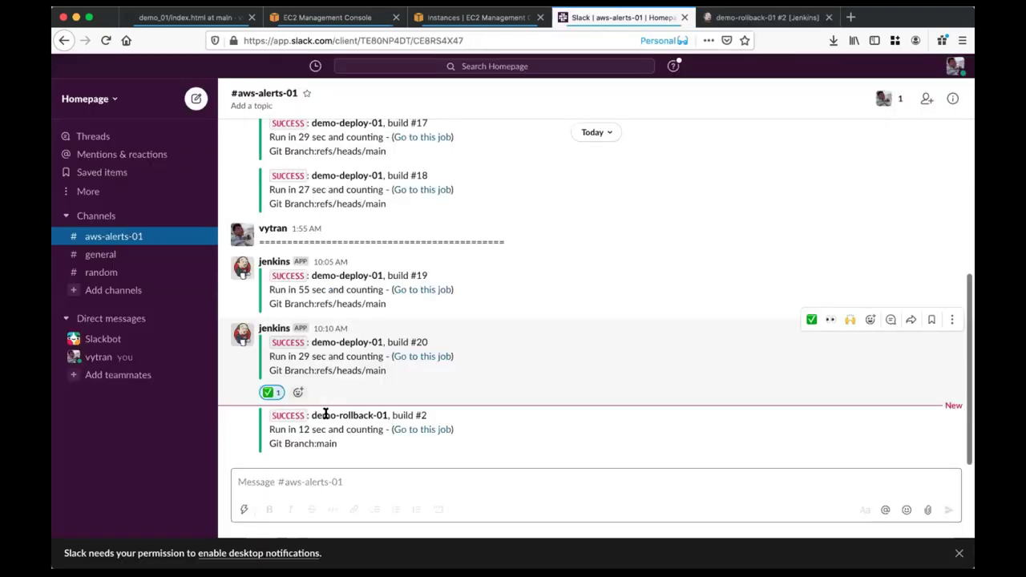
triple_click(326, 413)
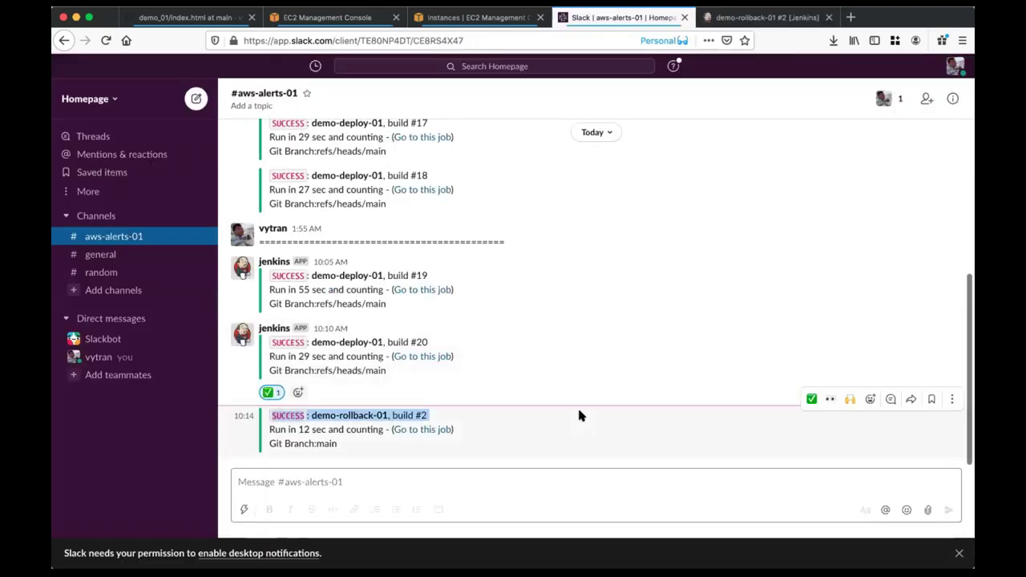
click(835, 399)
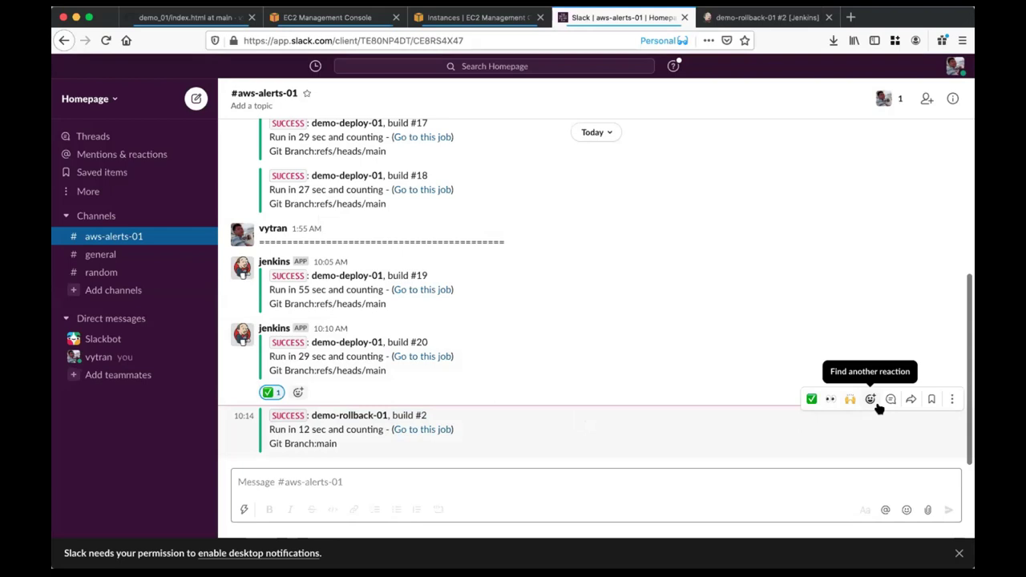
click(875, 408)
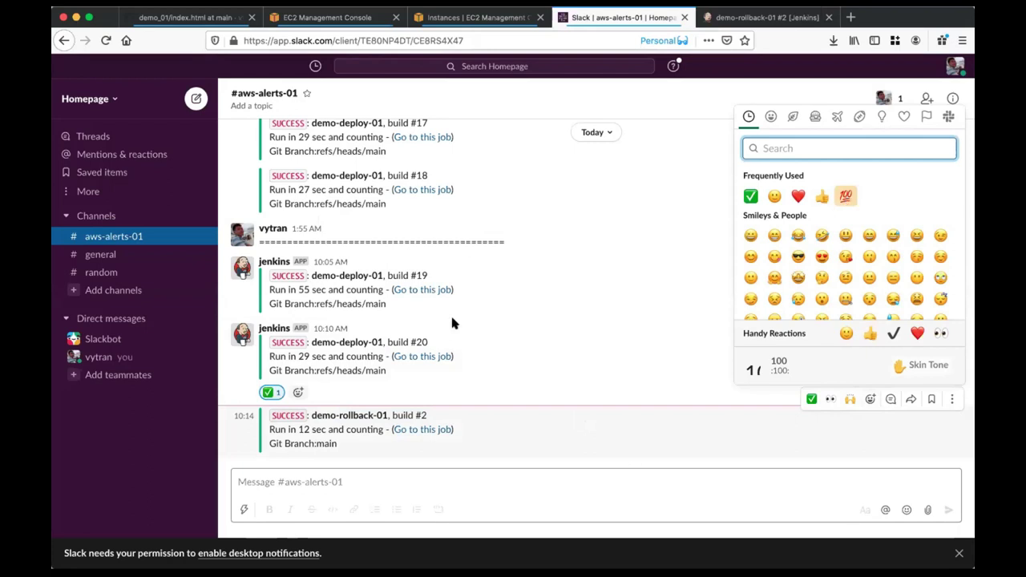
key(Return)
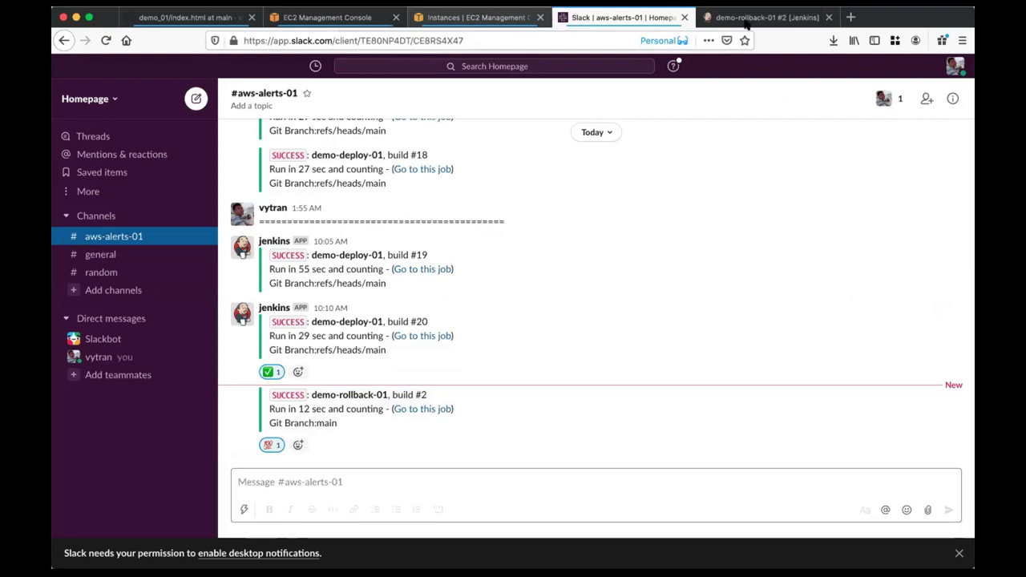
Switch to Chrome and view demo.draftingnotes.tk after the rollback build
key(ctrl+shift+Tab)
key(ctrl+Tab)
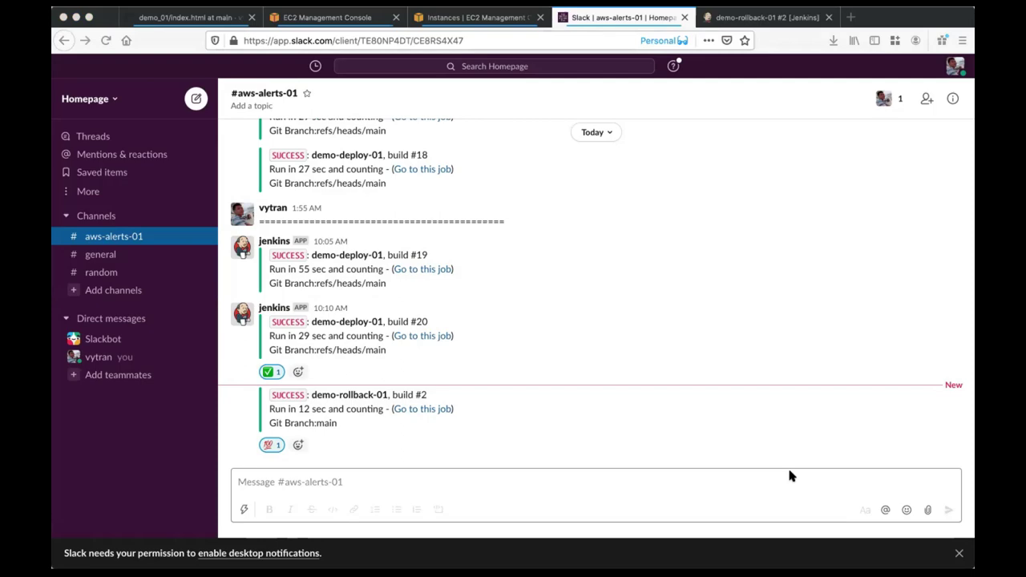
key(super+Tab)
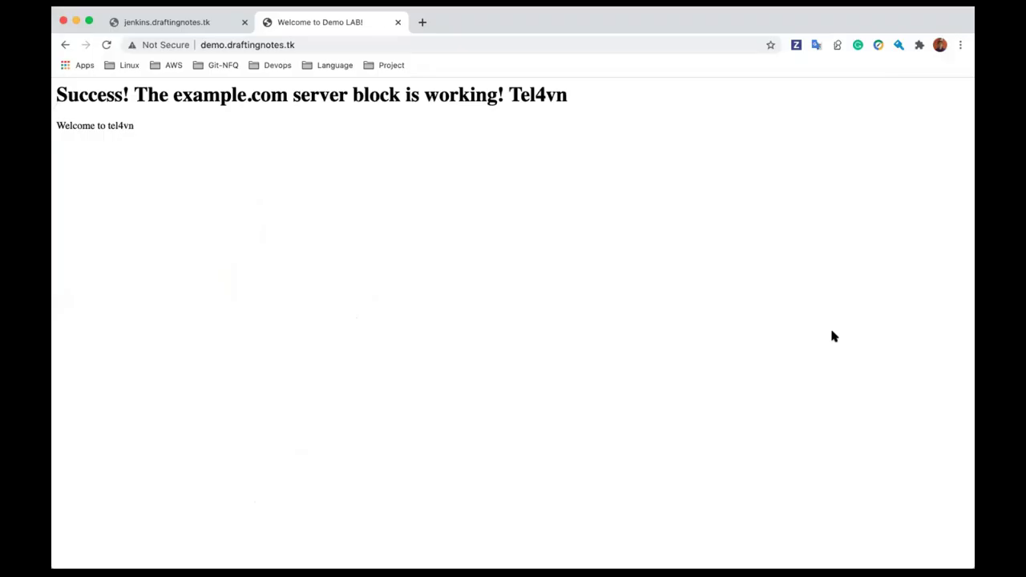